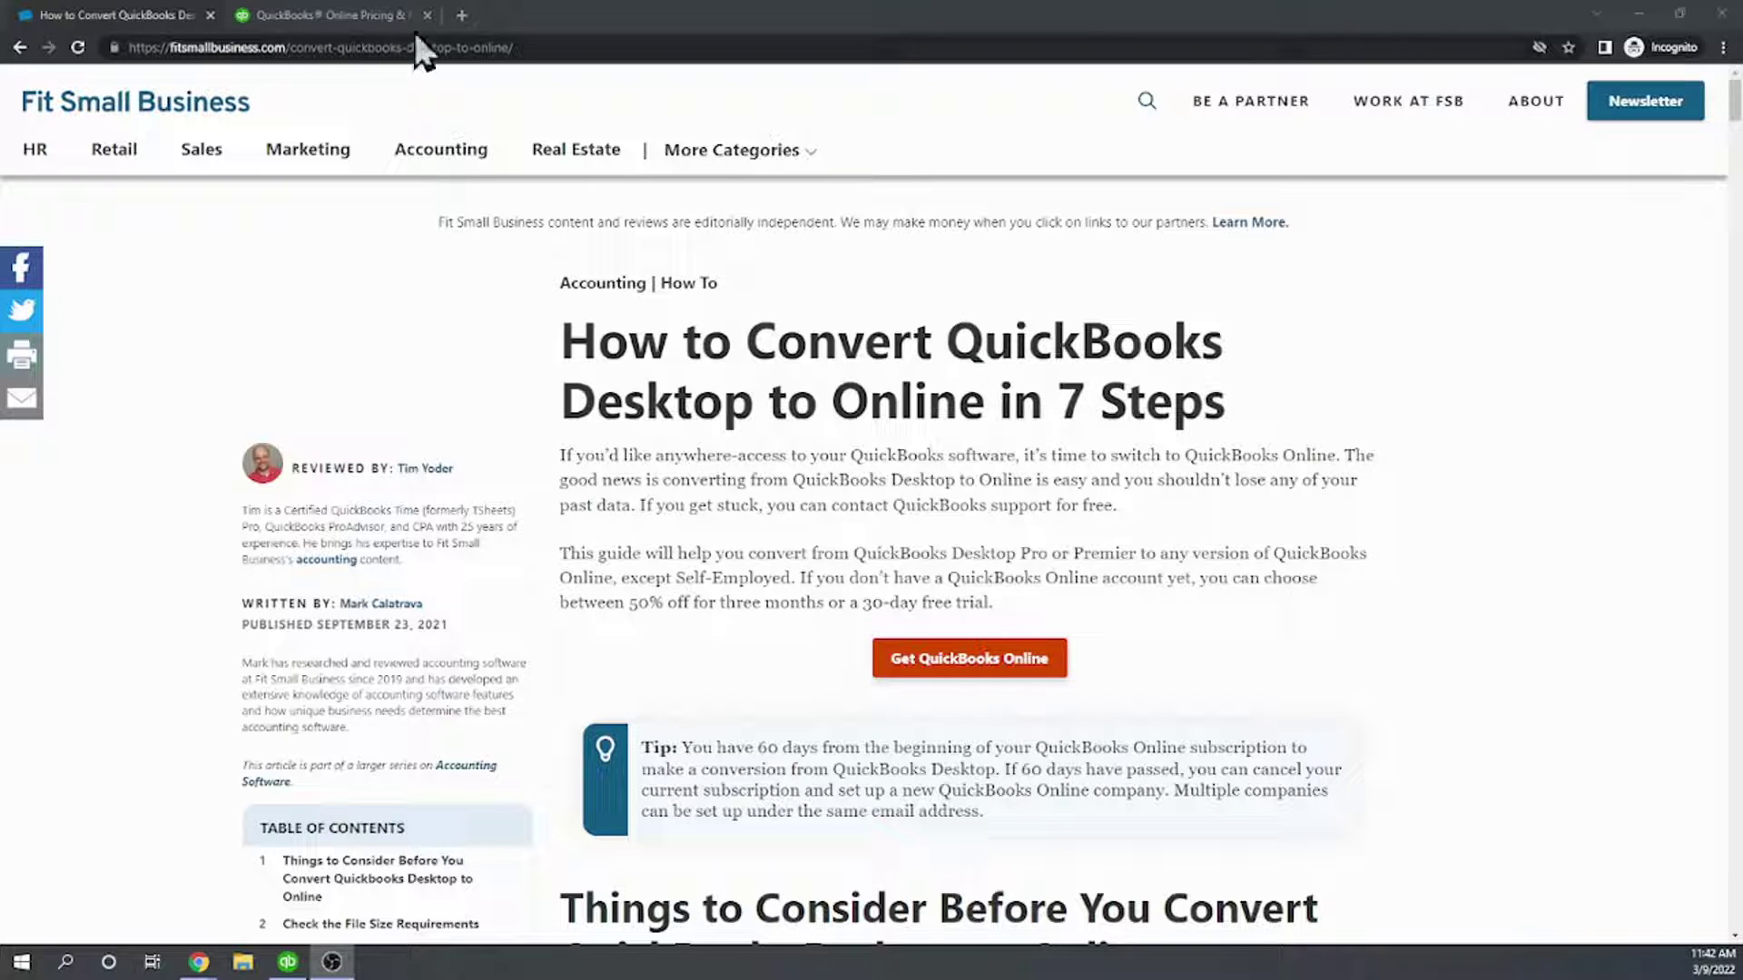
# Restore the Chrome window and bring QuickBooks Desktop's Fit Plumbing & HVAC Home page forward.
pyautogui.click(537, 45)
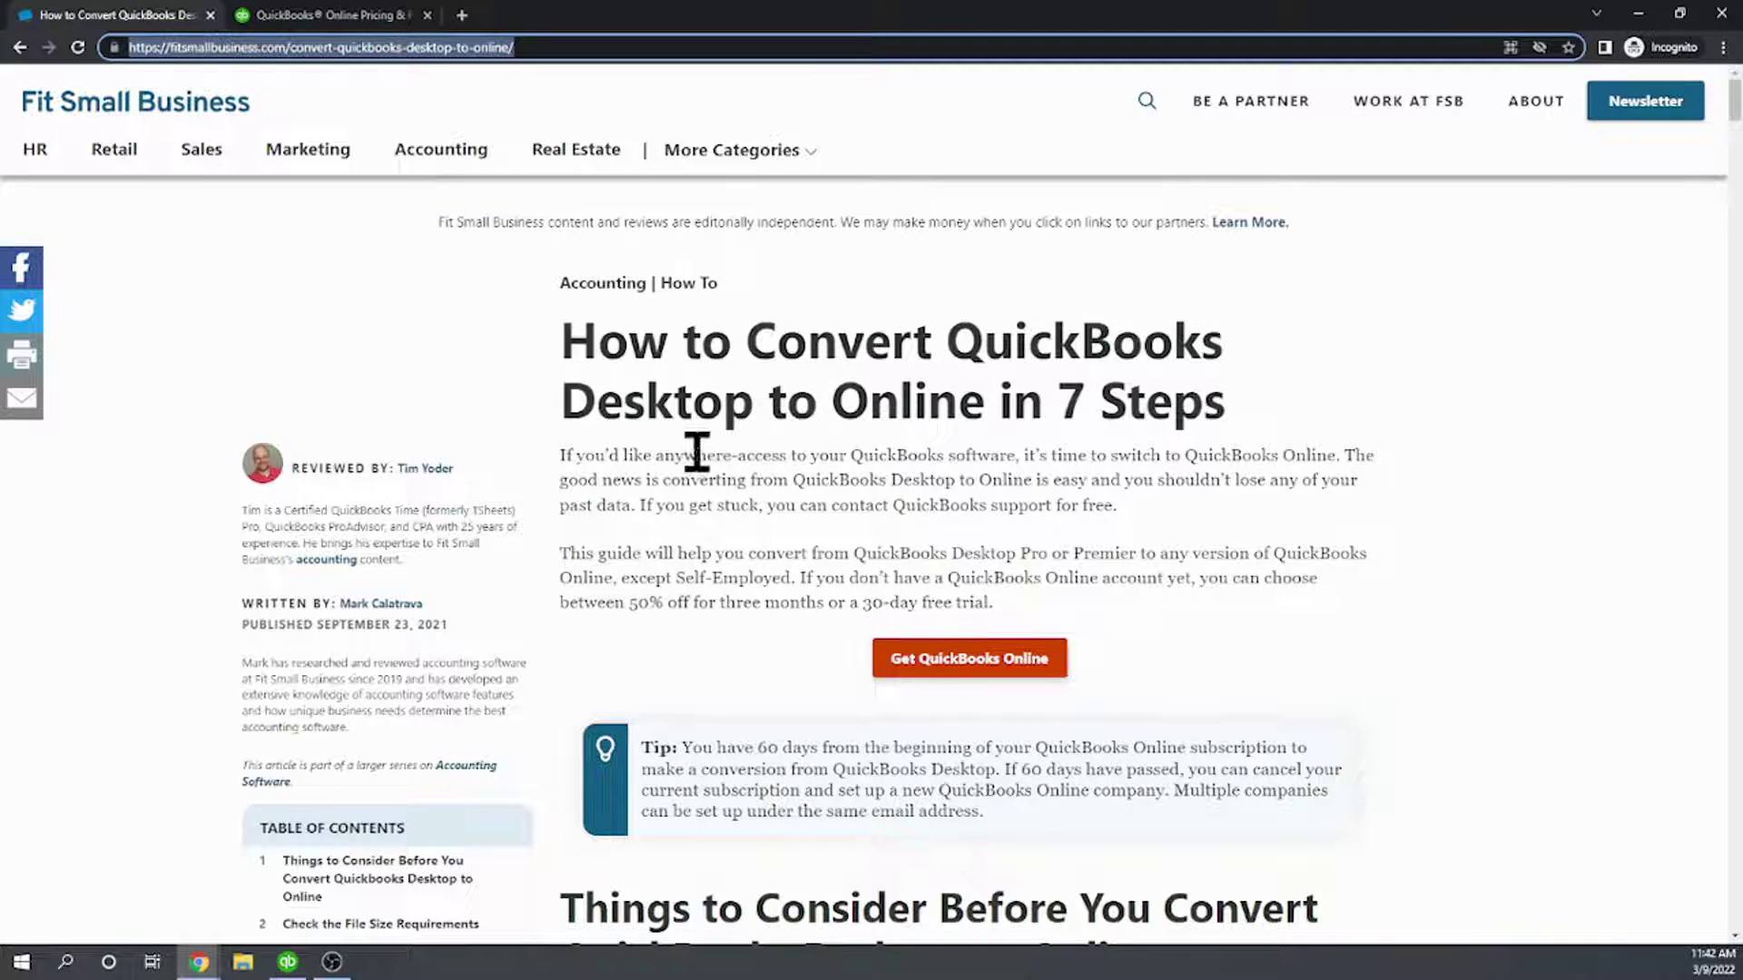
pyautogui.click(773, 412)
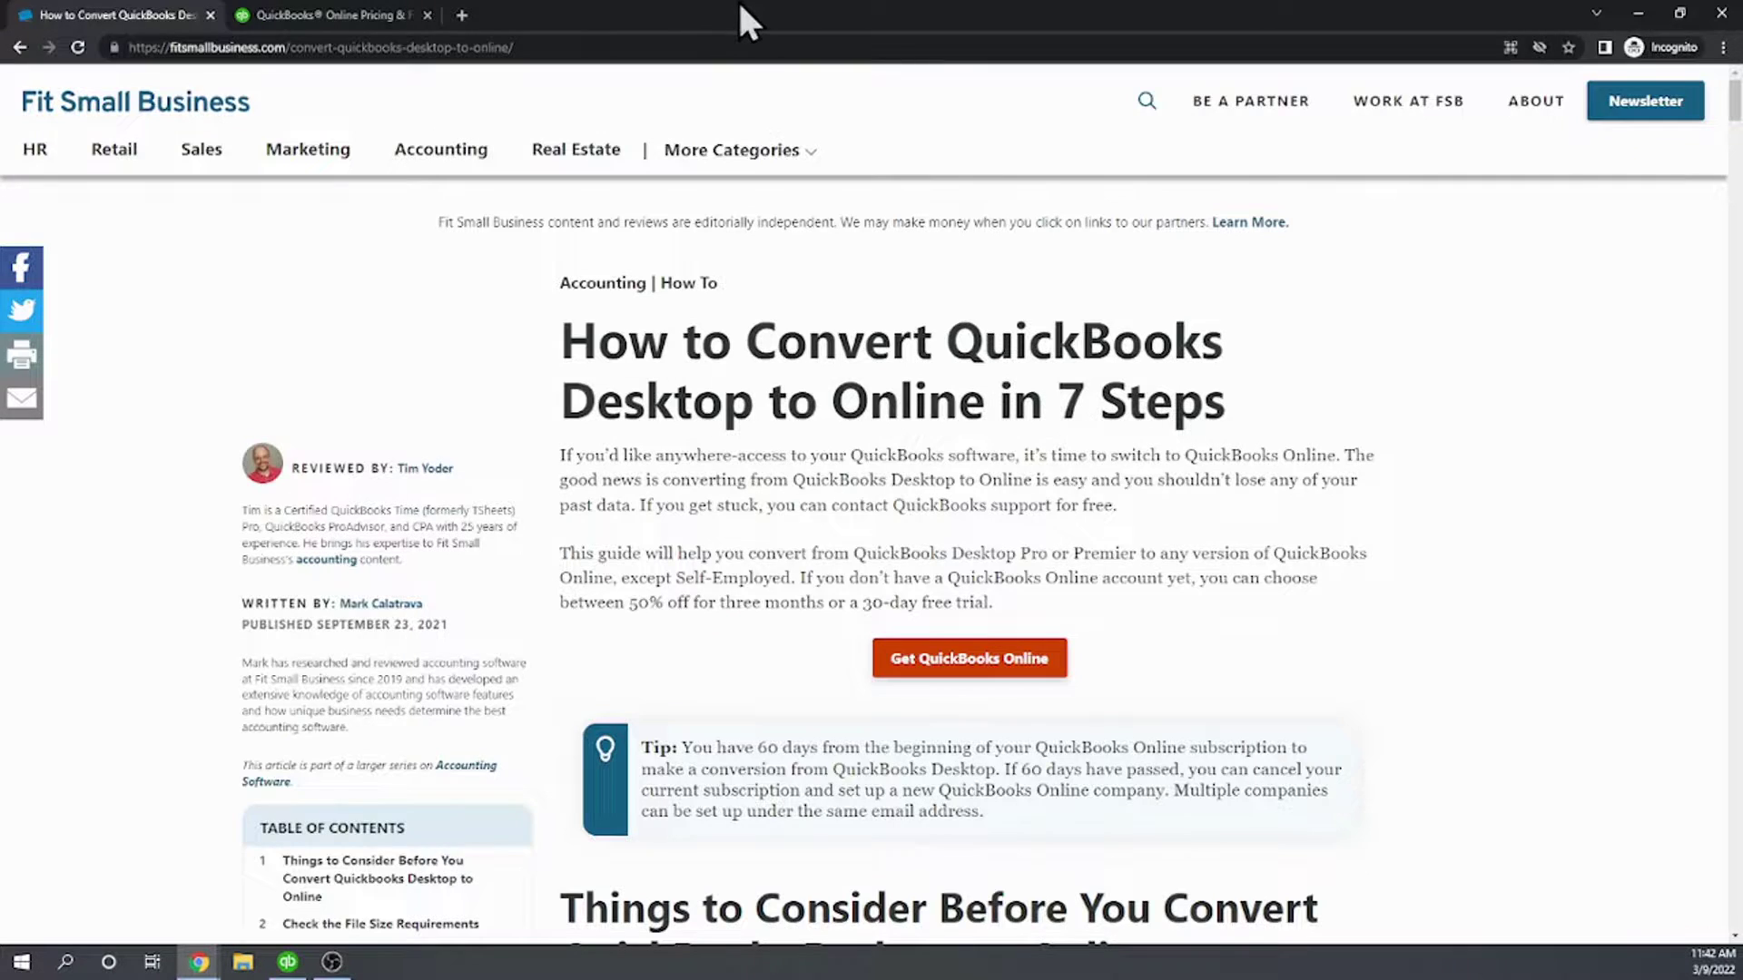
pyautogui.moveTo(738, 2); pyautogui.dragTo(0, 454)
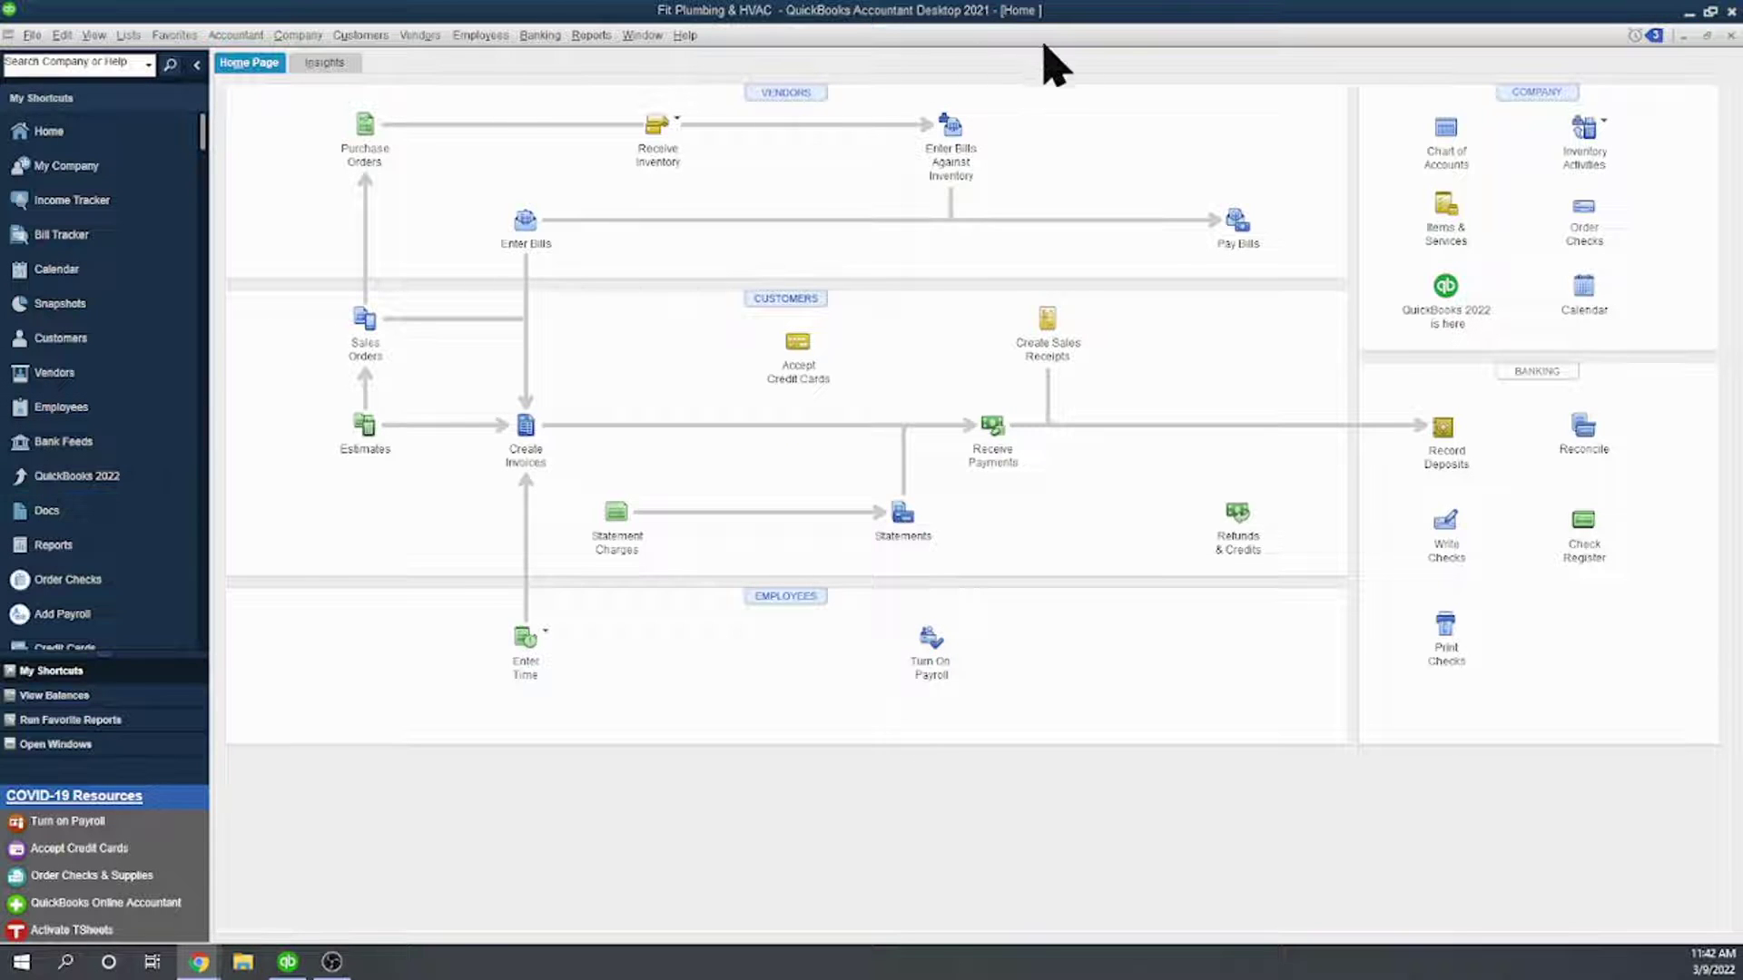
pyautogui.click(1095, 16)
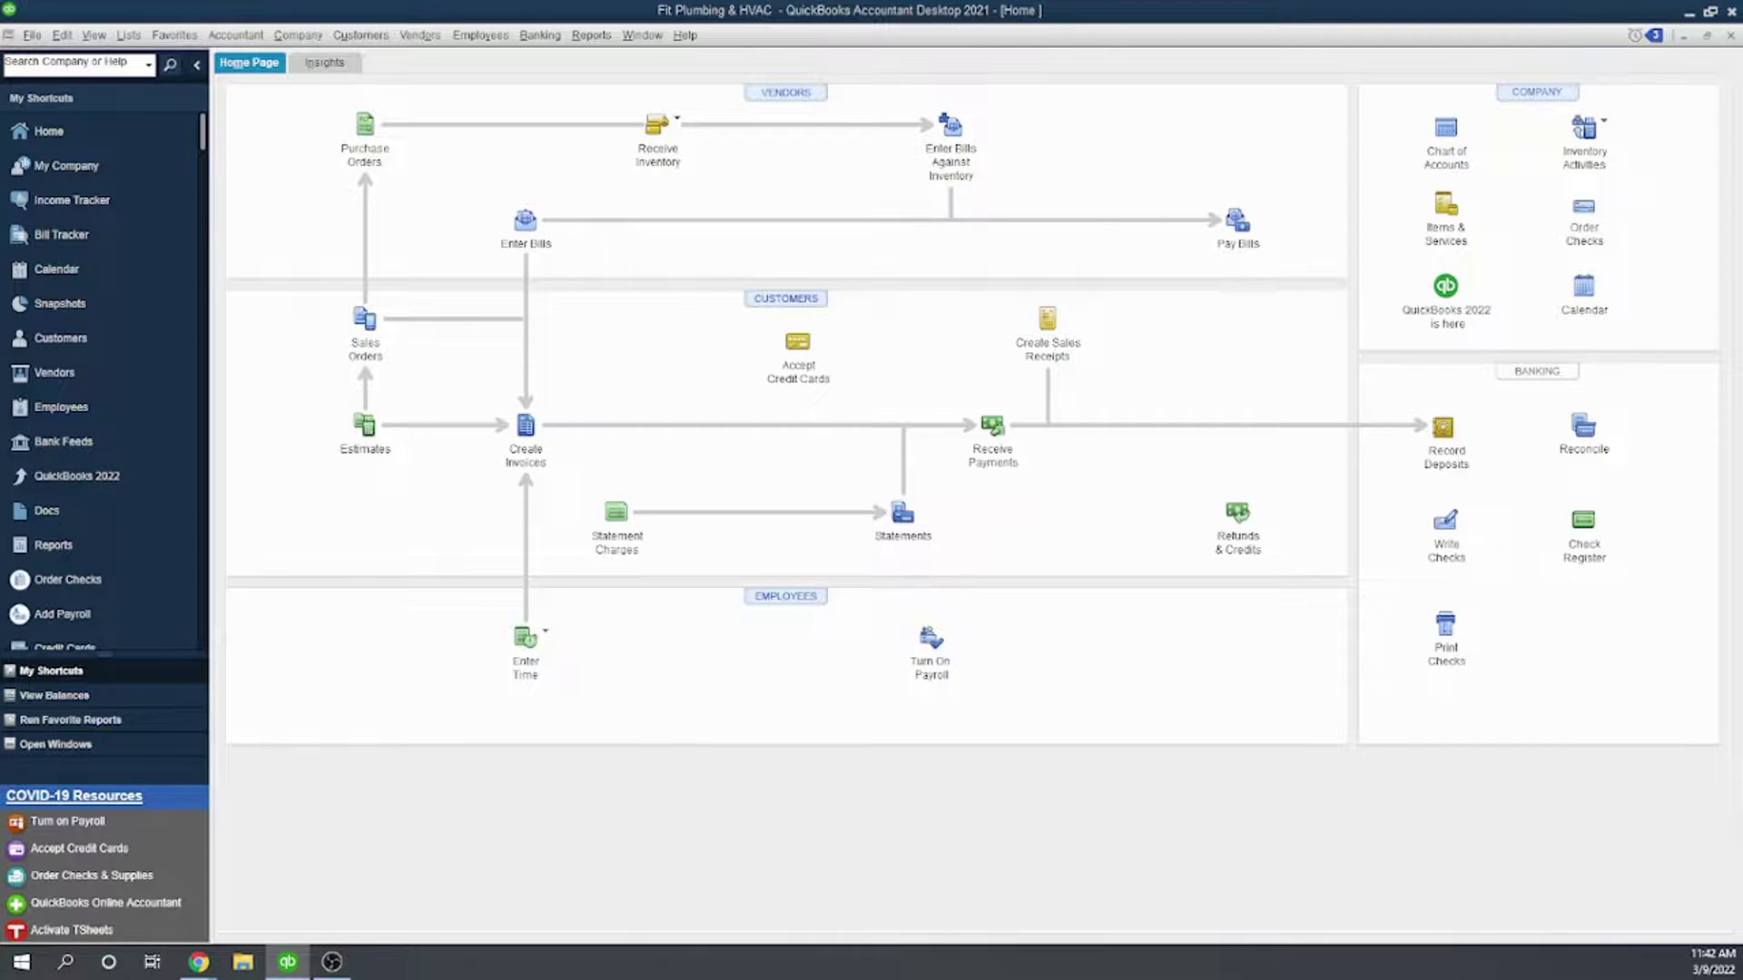
pyautogui.press('F2')
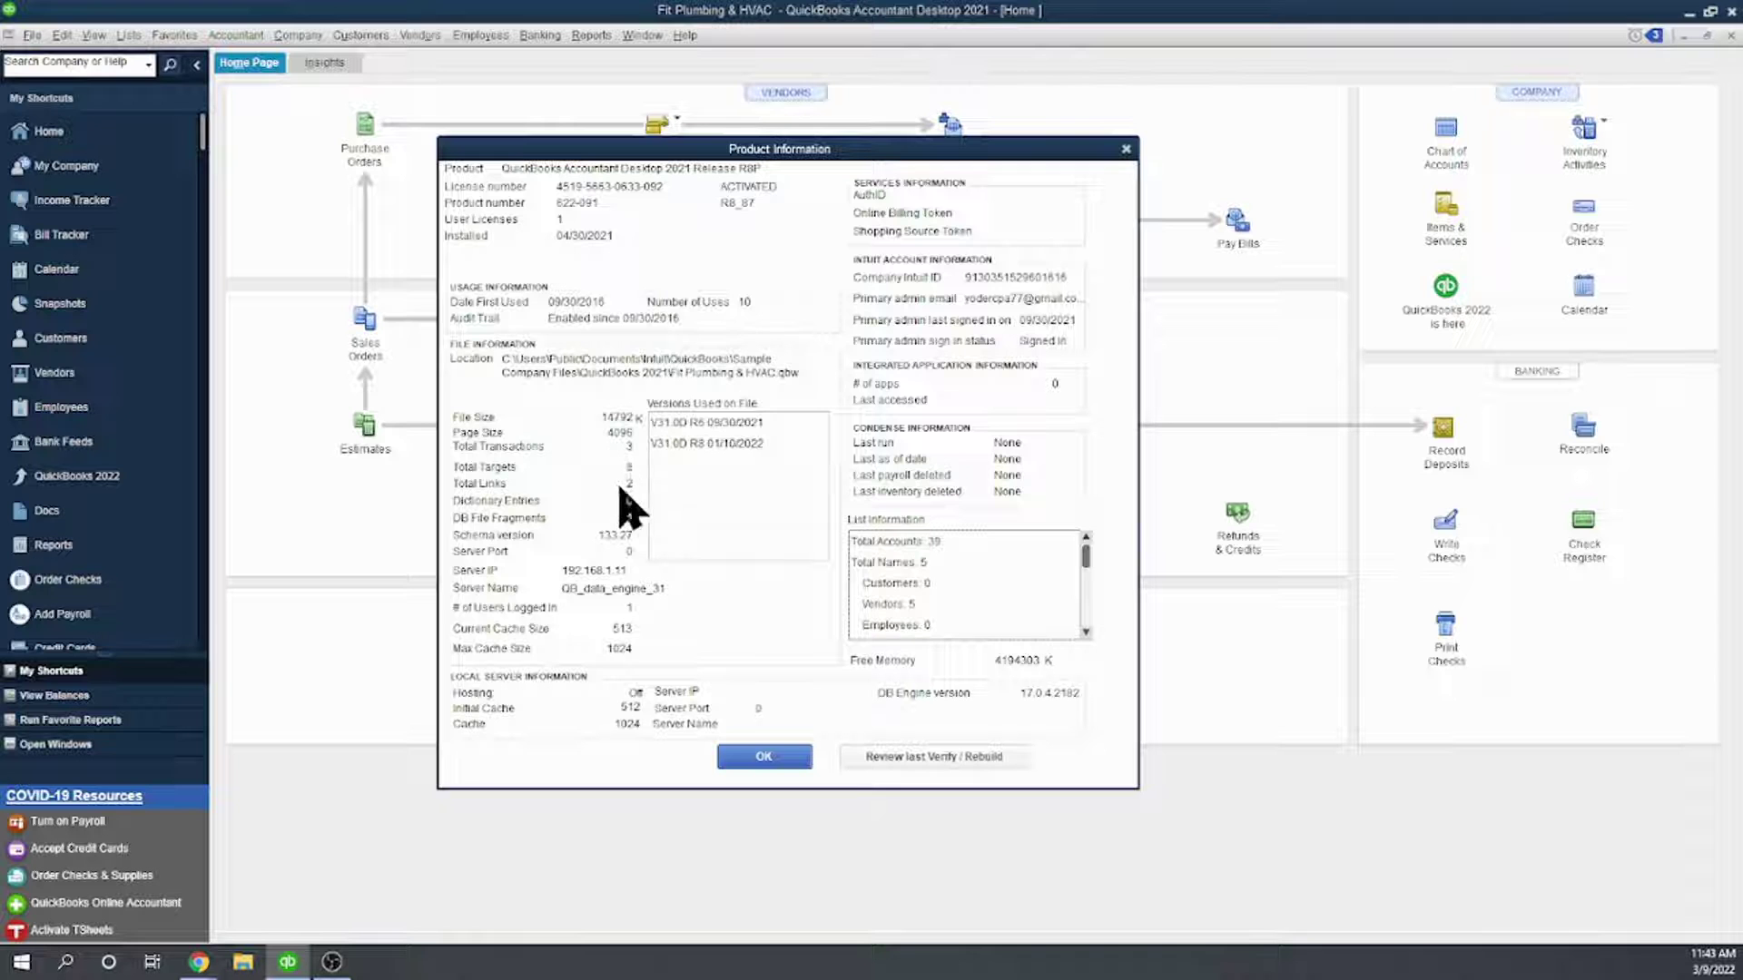
pyautogui.click(1126, 150)
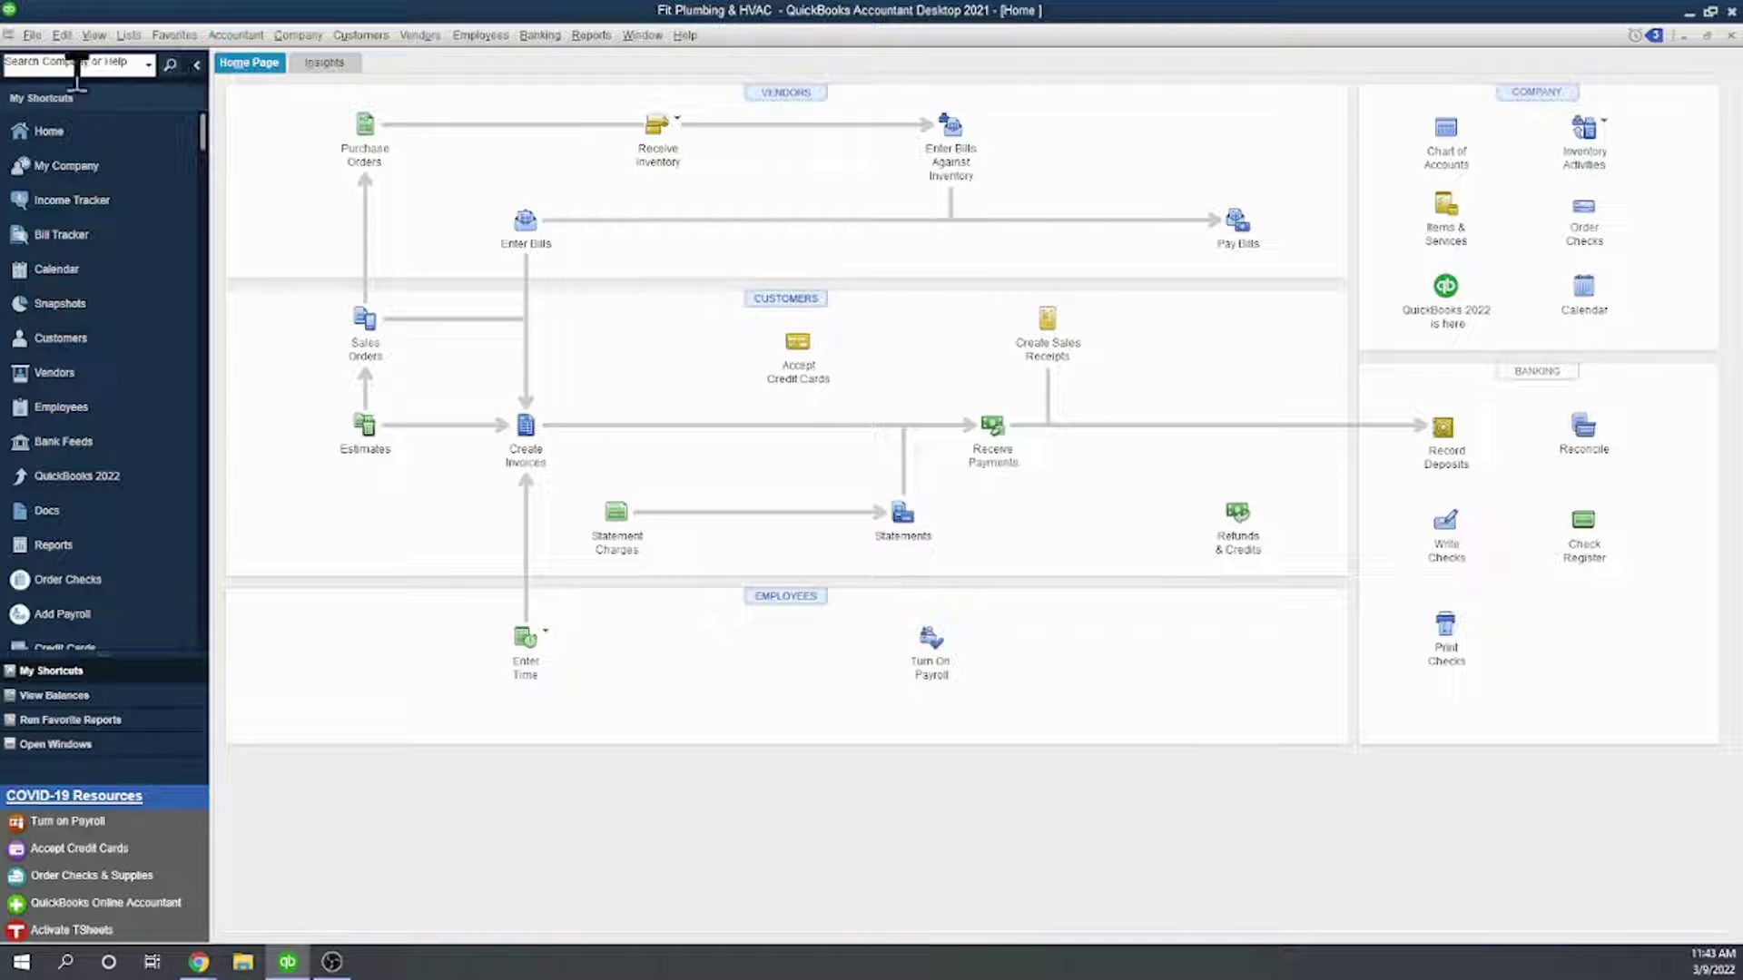
# Make a local backup of the Fit Plumbing & HVAC file via File > Back Up Company.
pyautogui.click(33, 37)
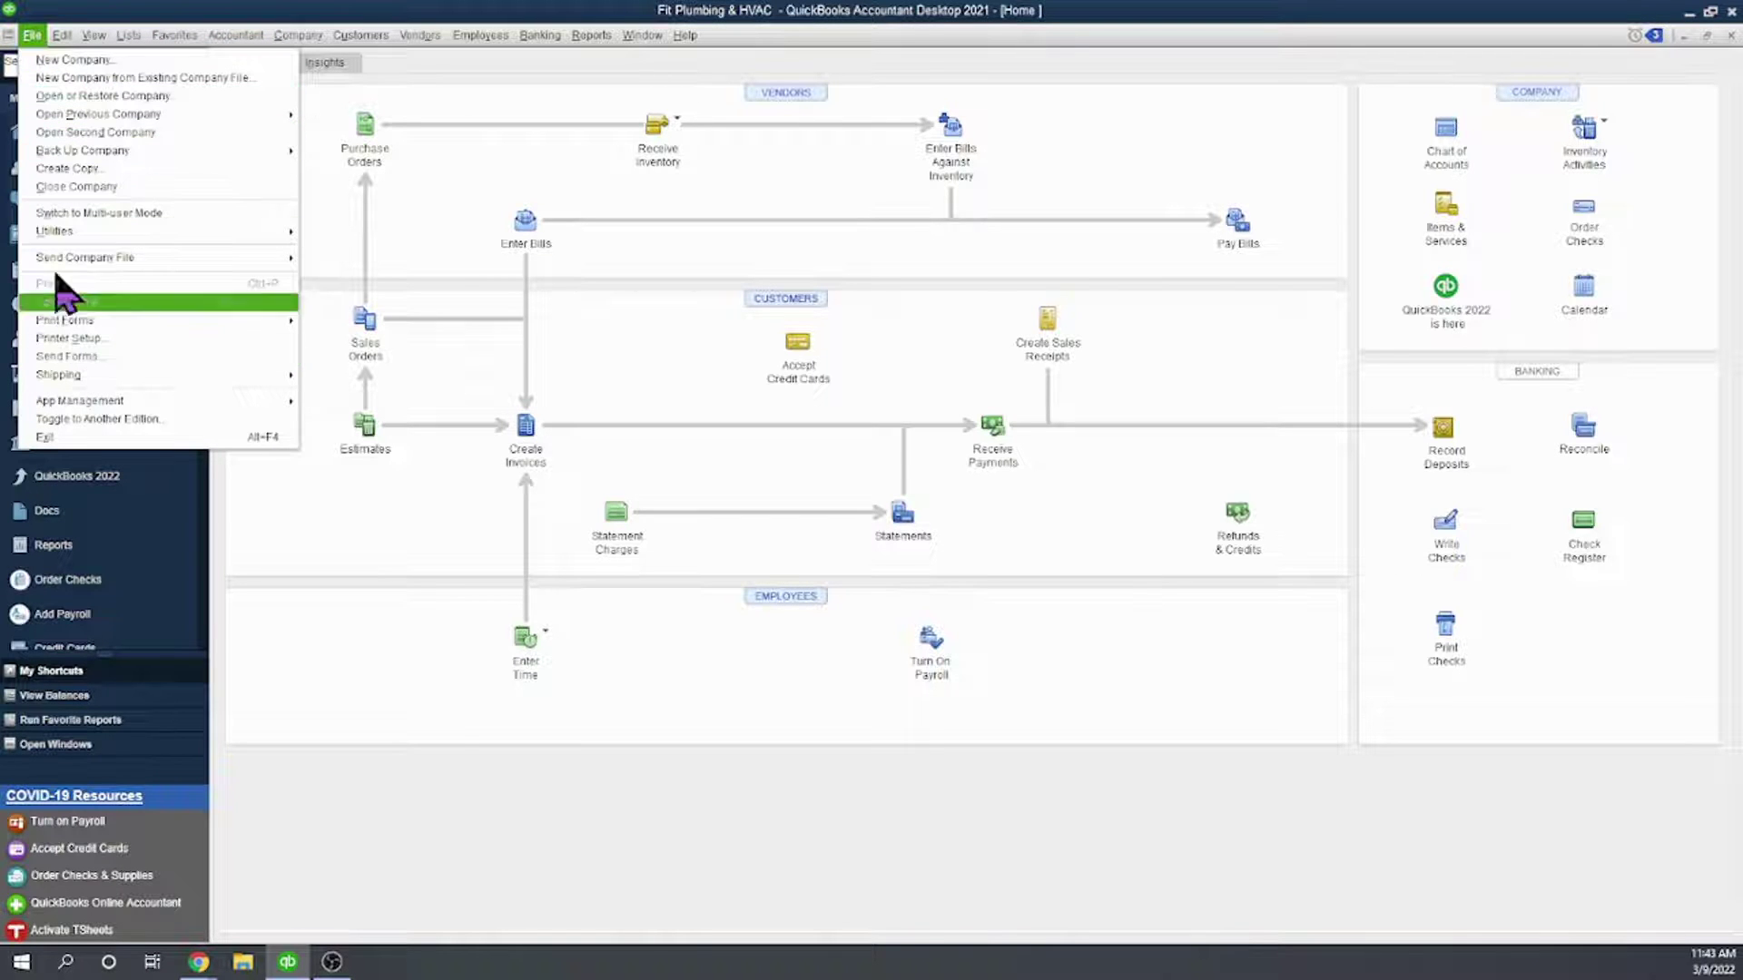
pyautogui.moveTo(125, 156)
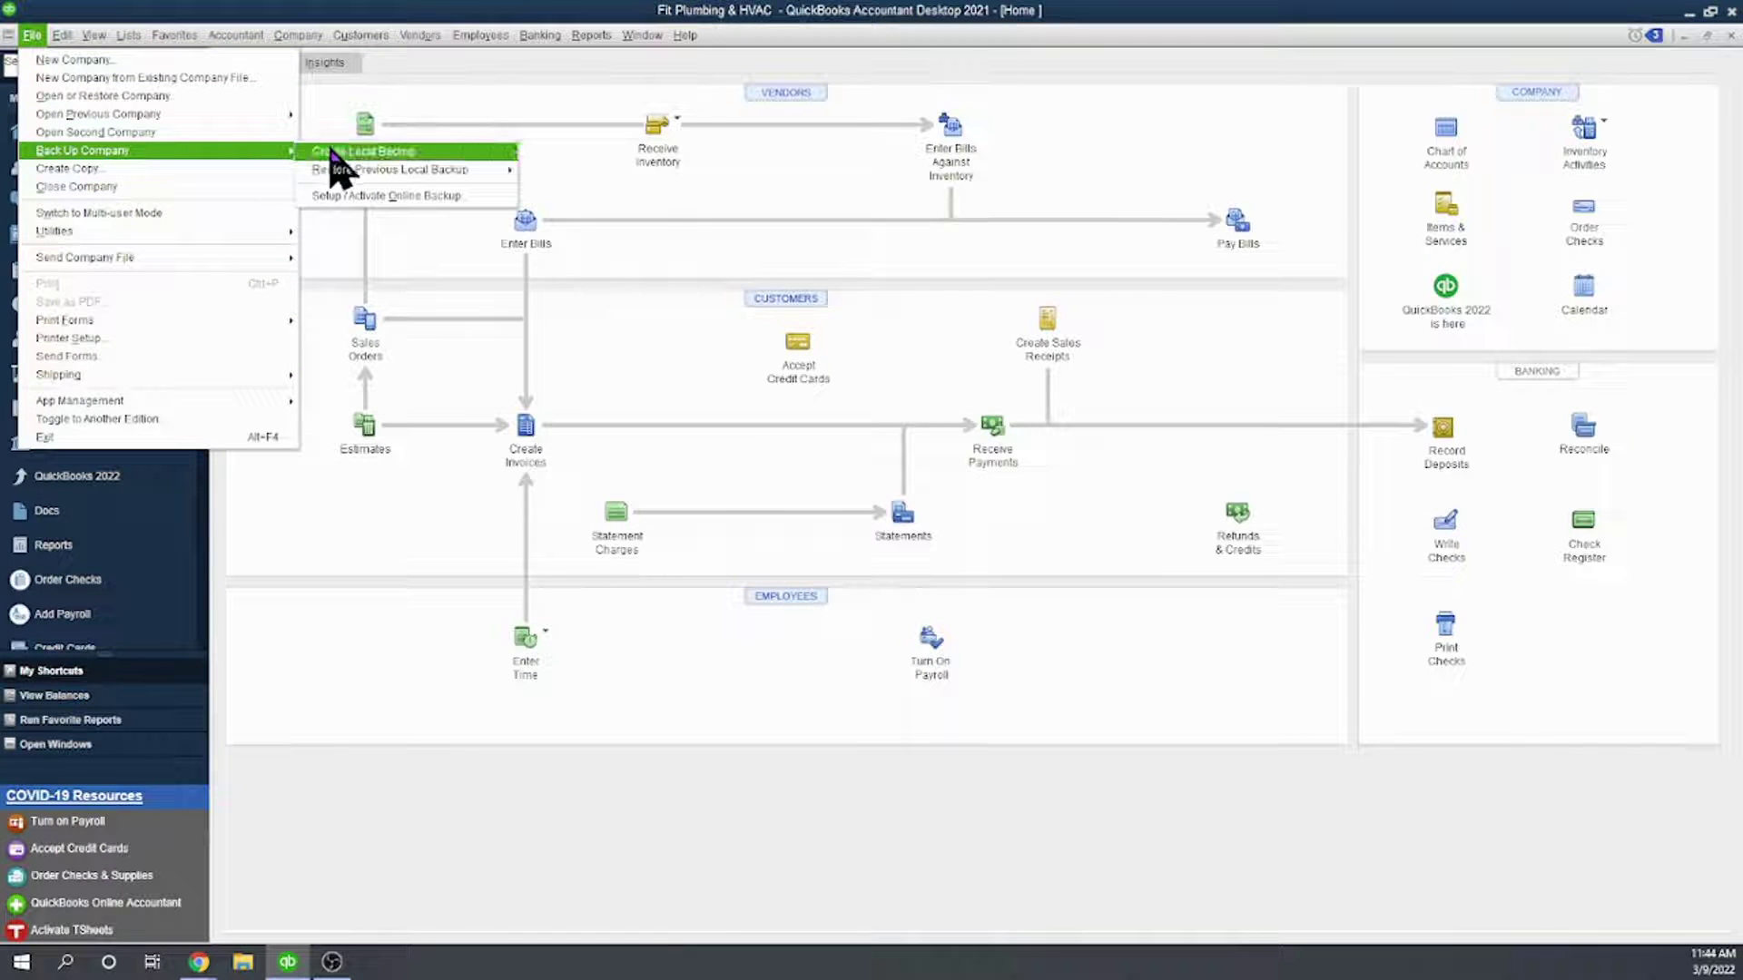
pyautogui.click(349, 150)
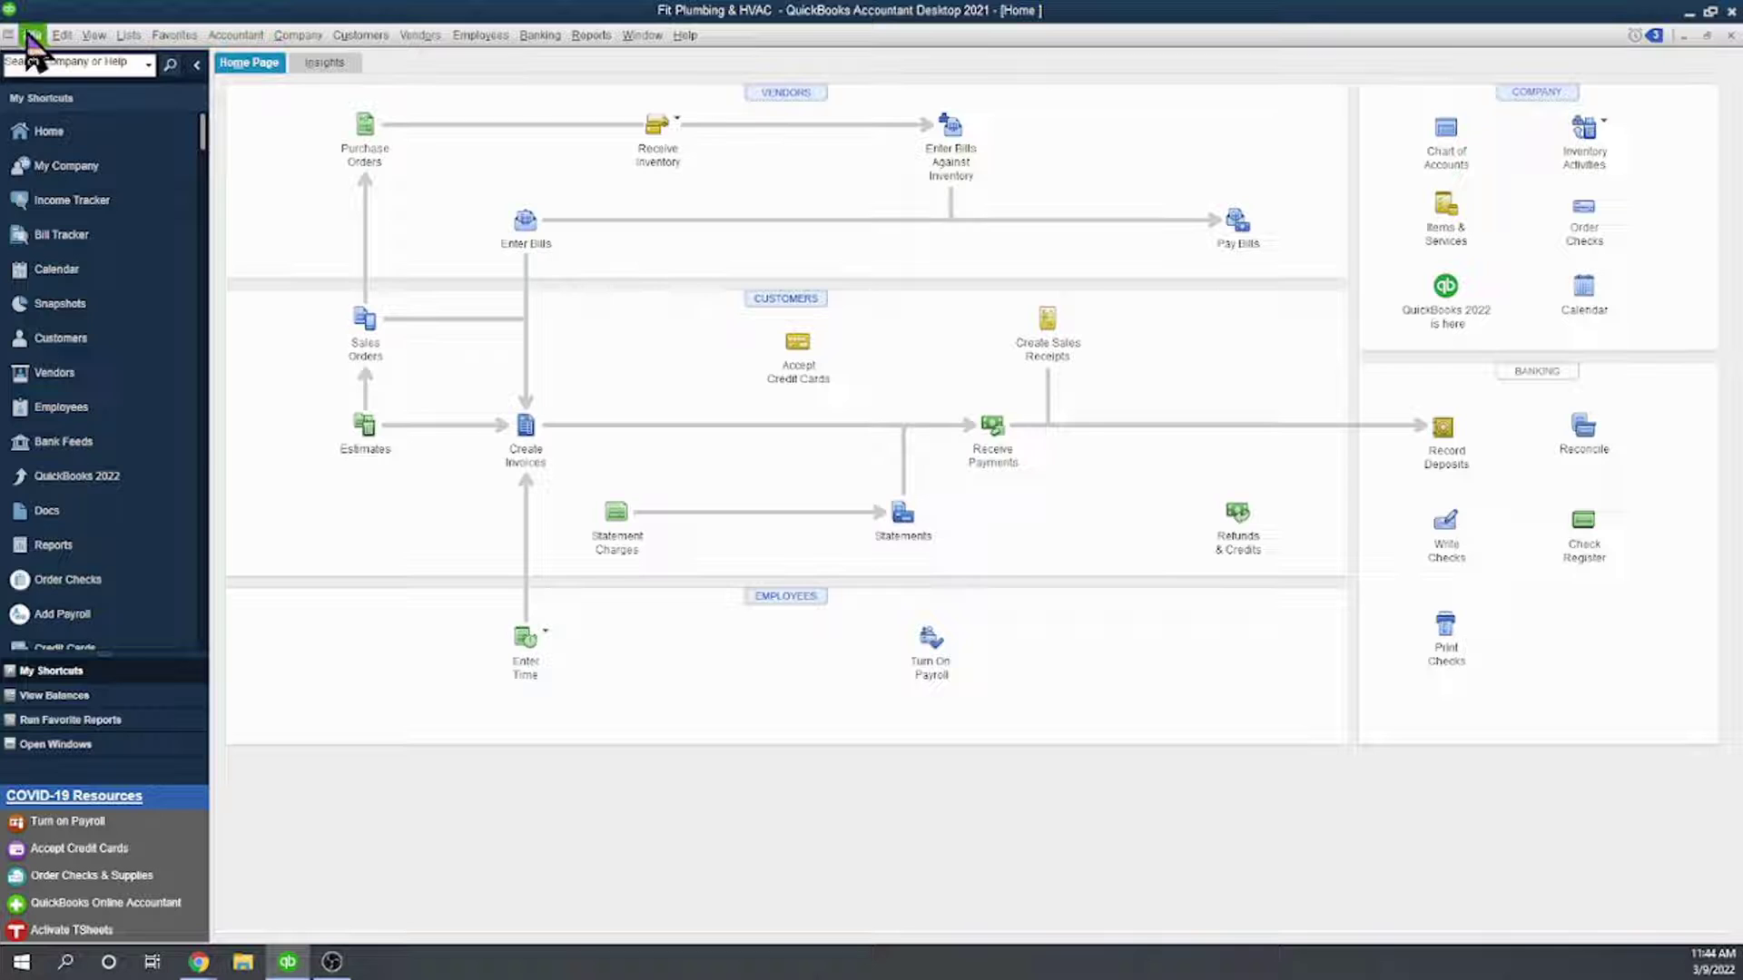
pyautogui.click(32, 35)
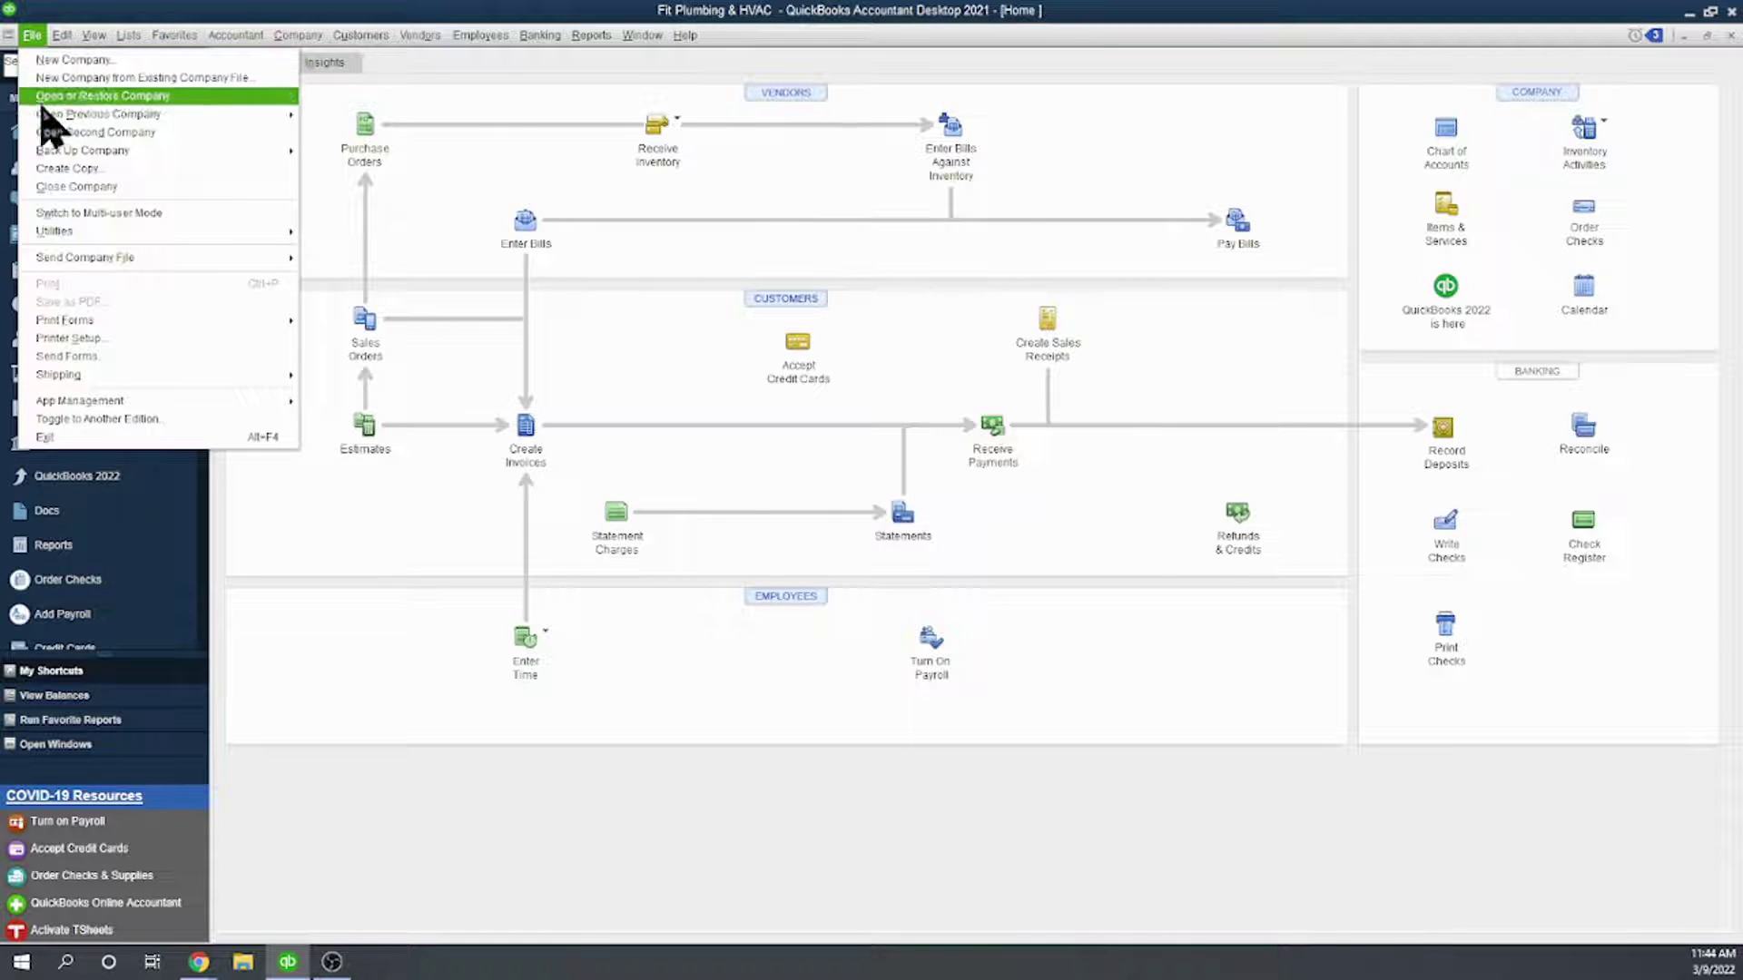
pyautogui.moveTo(45, 116)
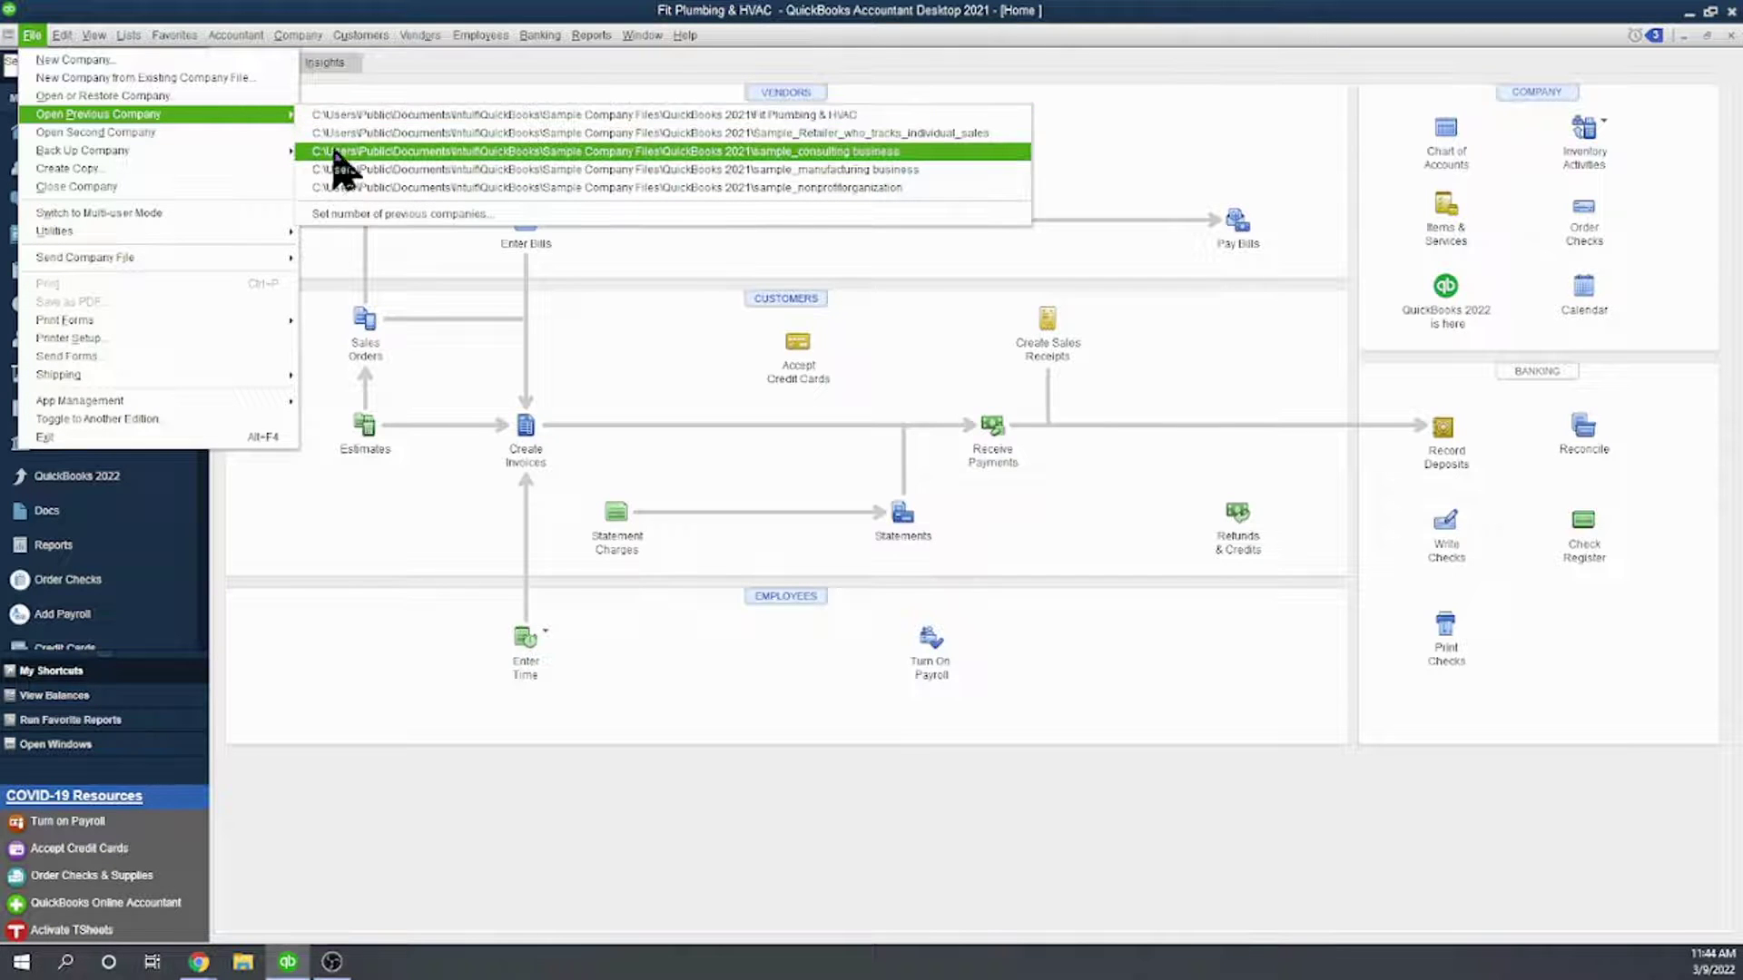
pyautogui.click(811, 763)
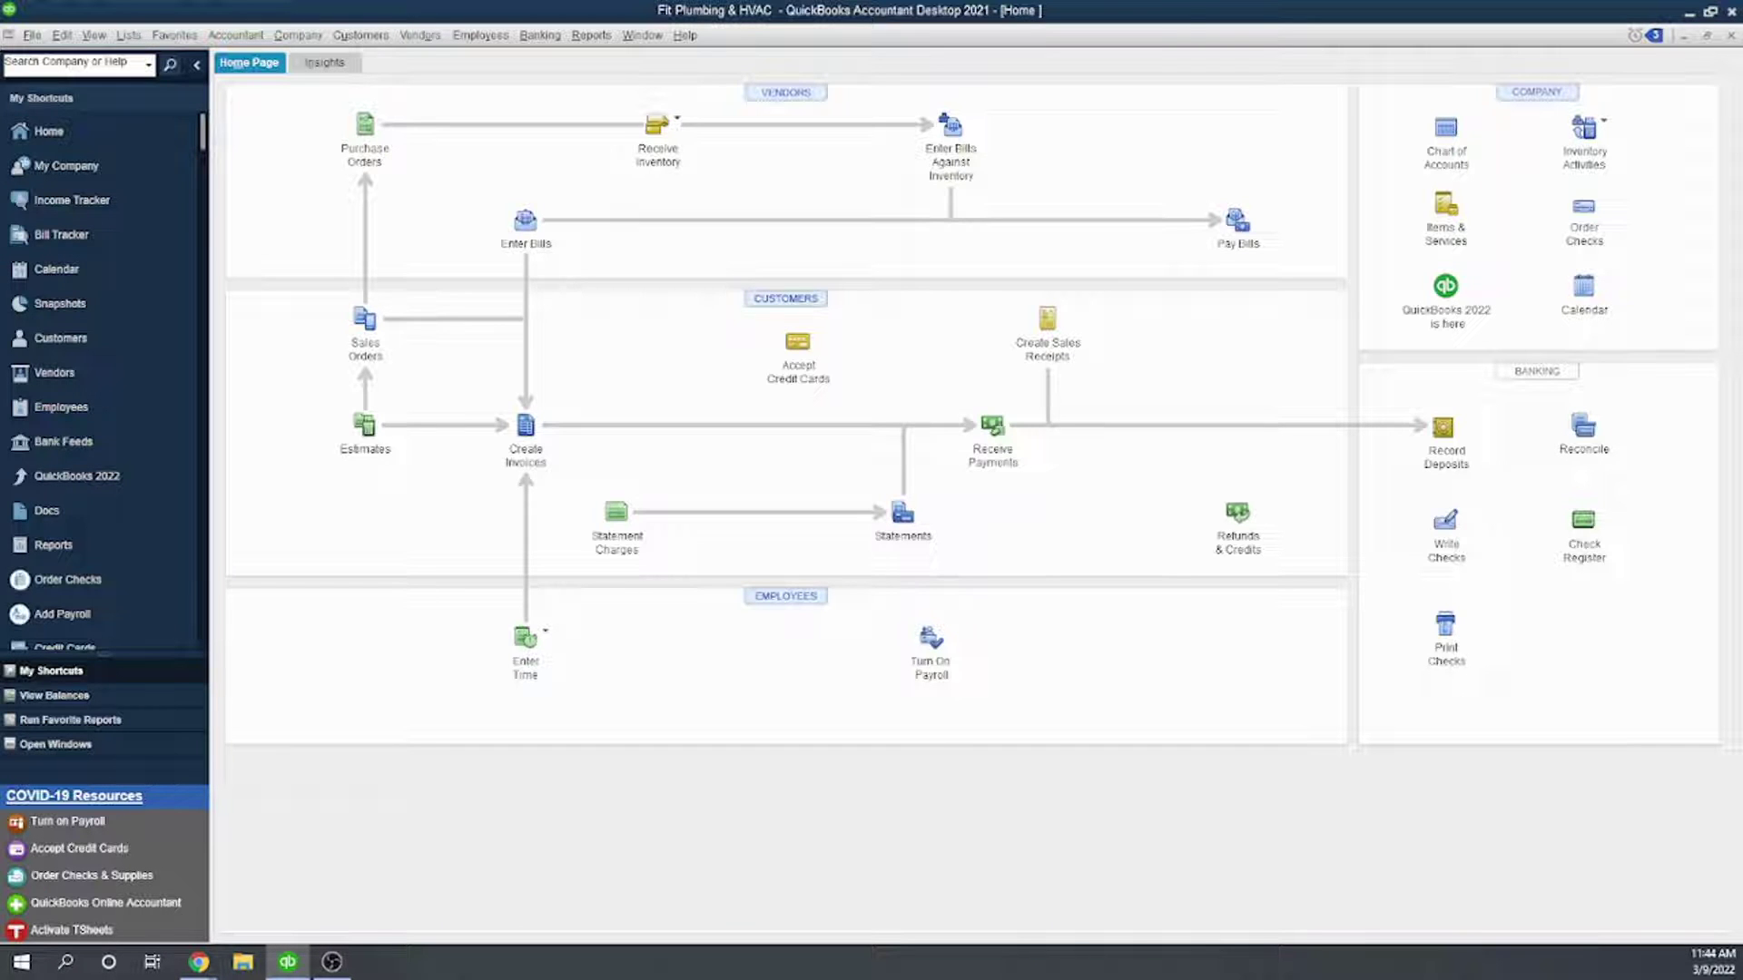
# Maximize Chrome's QuickBooks Online pricing page and scroll to the Simple Start–Advanced plan cards.
pyautogui.hotkey('alt', 'Tab')
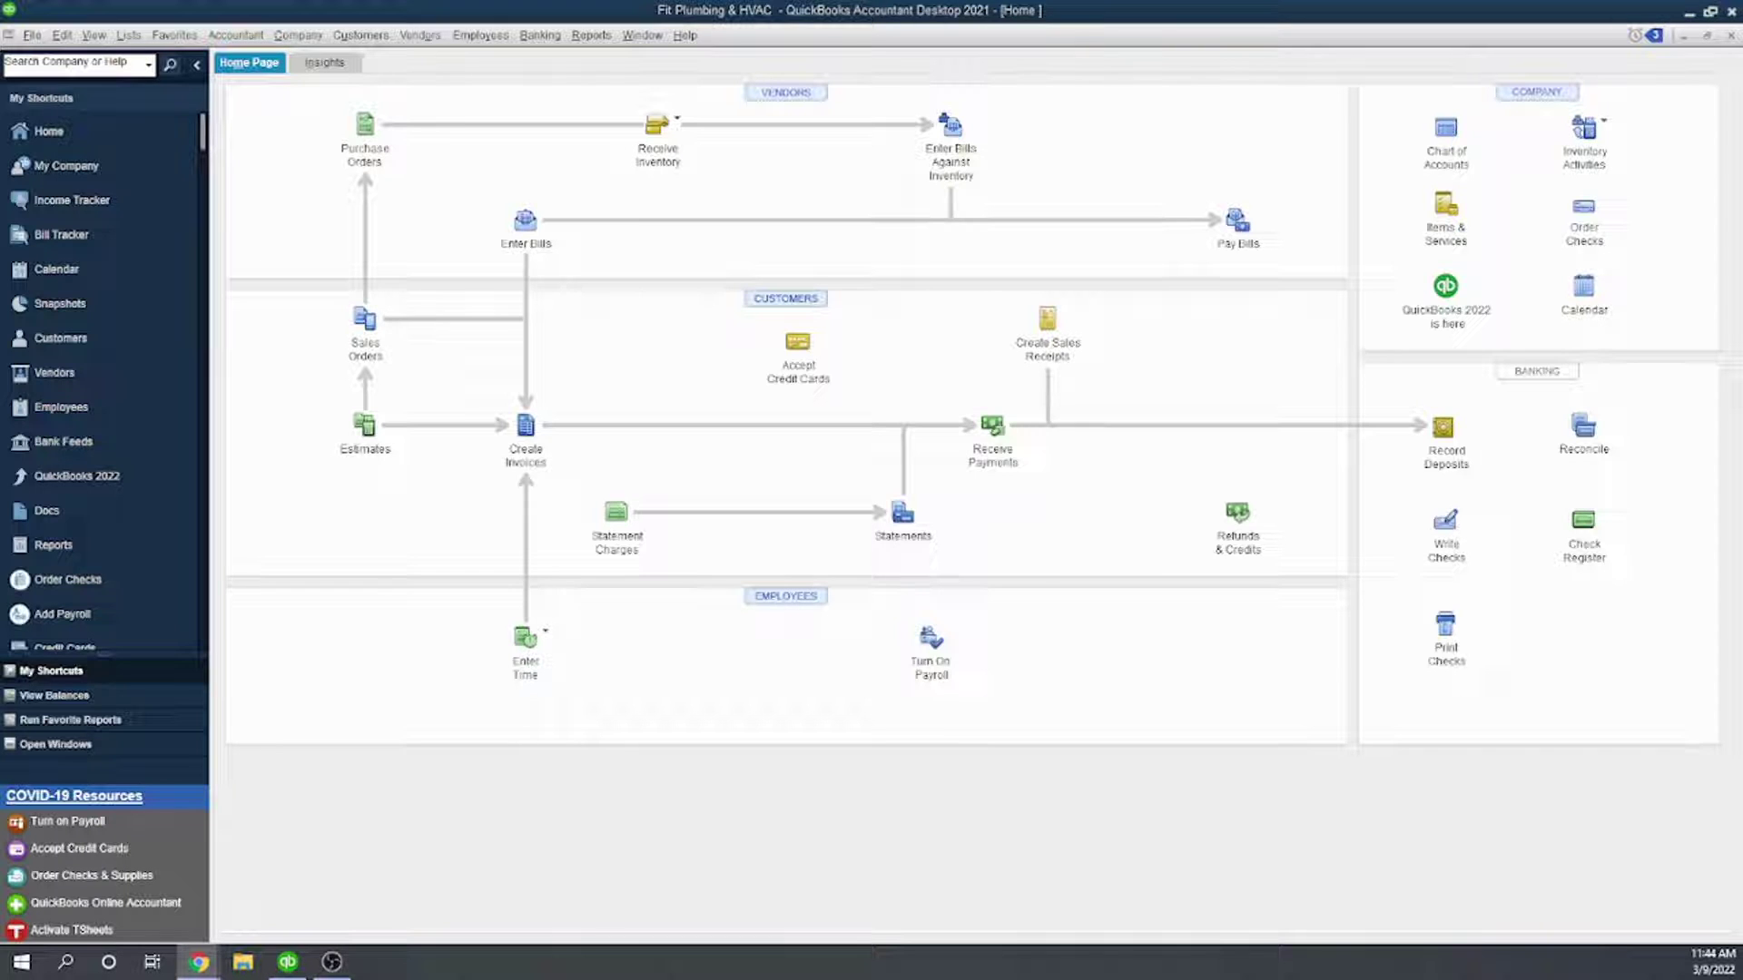
pyautogui.moveTo(2, 399); pyautogui.dragTo(764, 181)
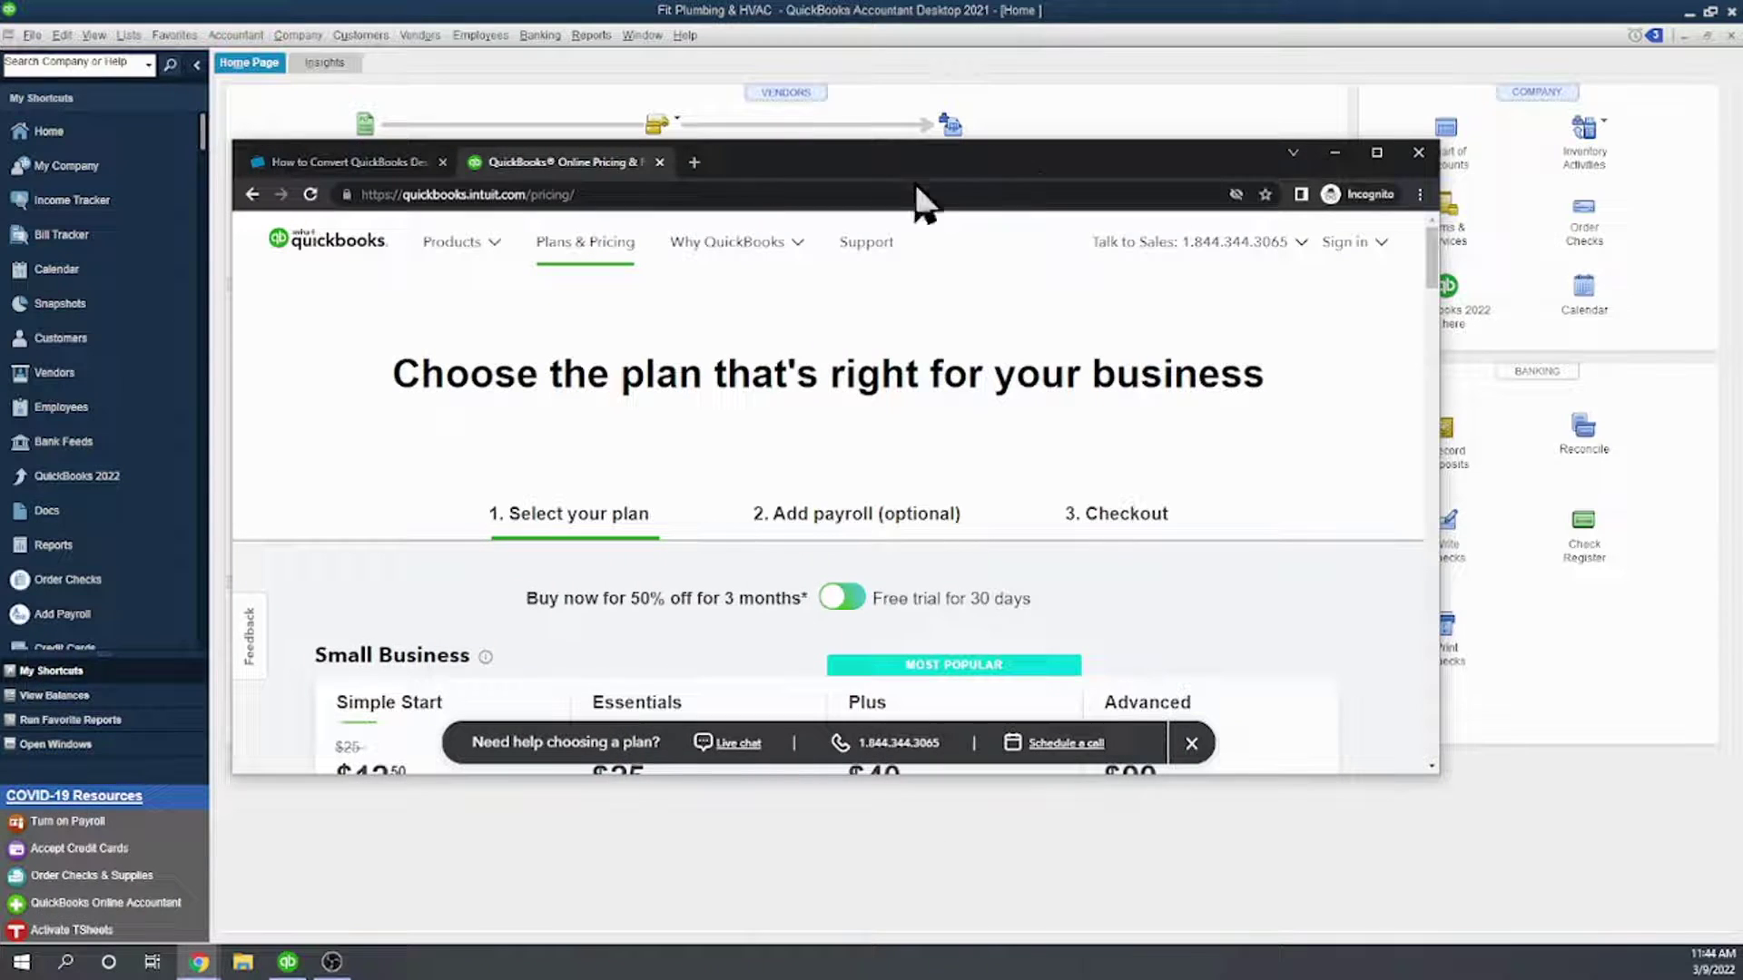
pyautogui.click(1376, 150)
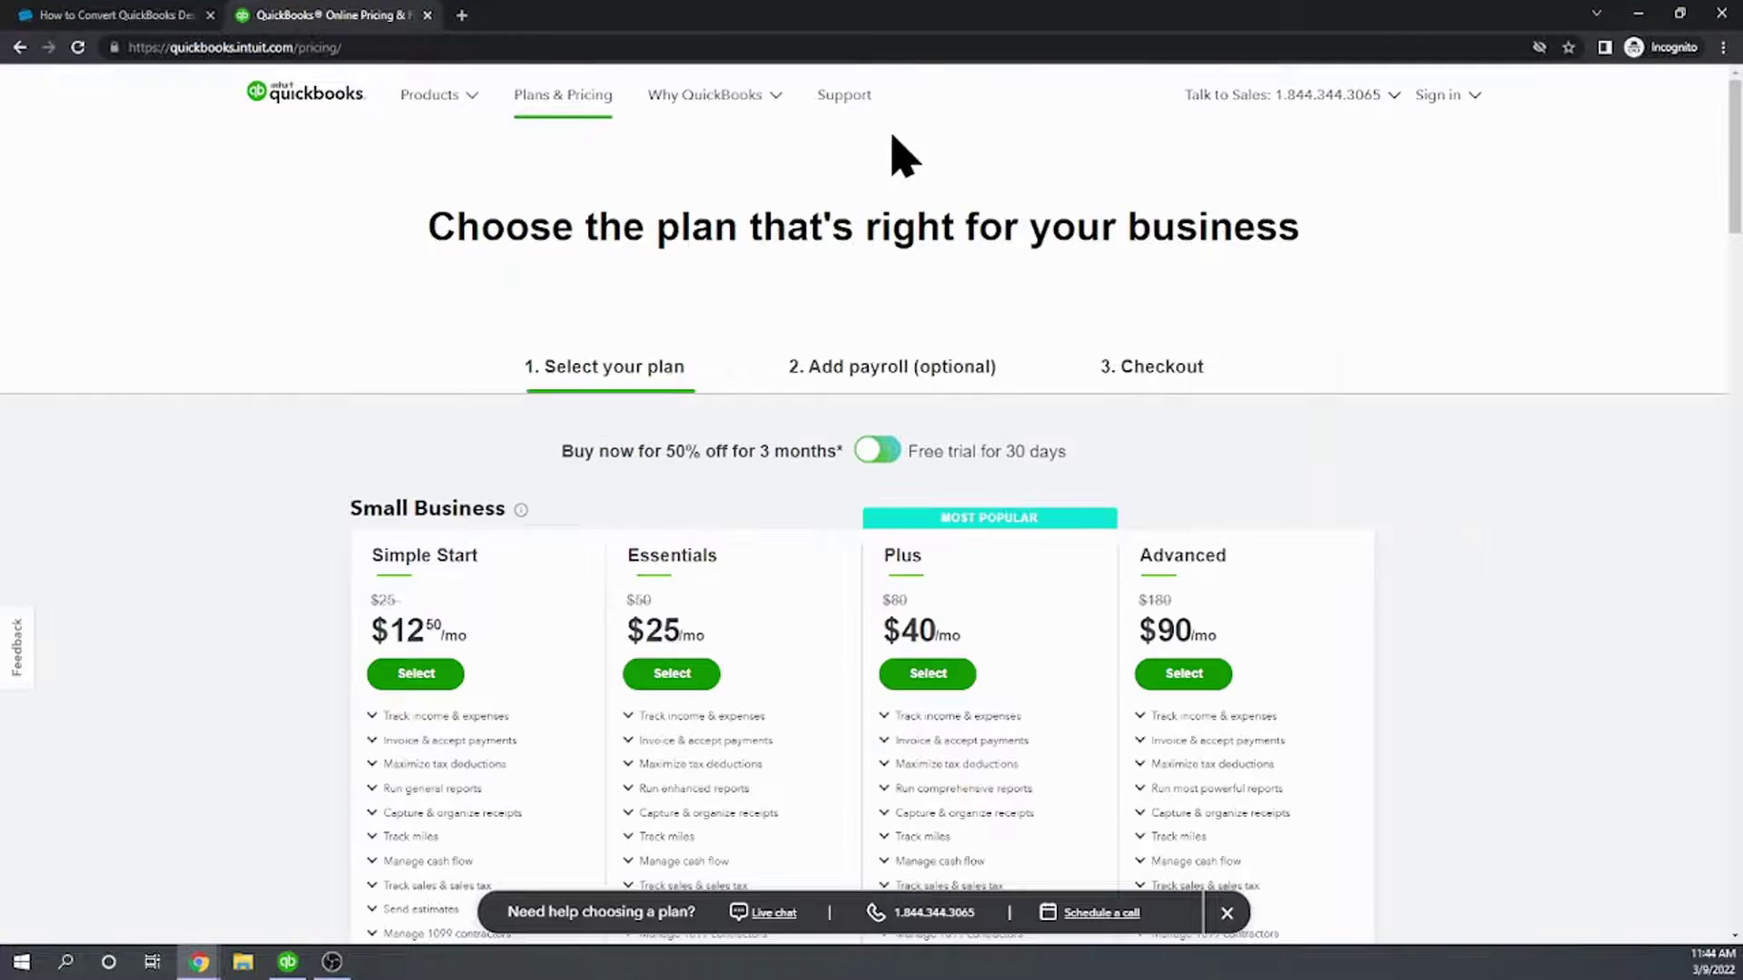
pyautogui.scroll(-3, 778, 242)
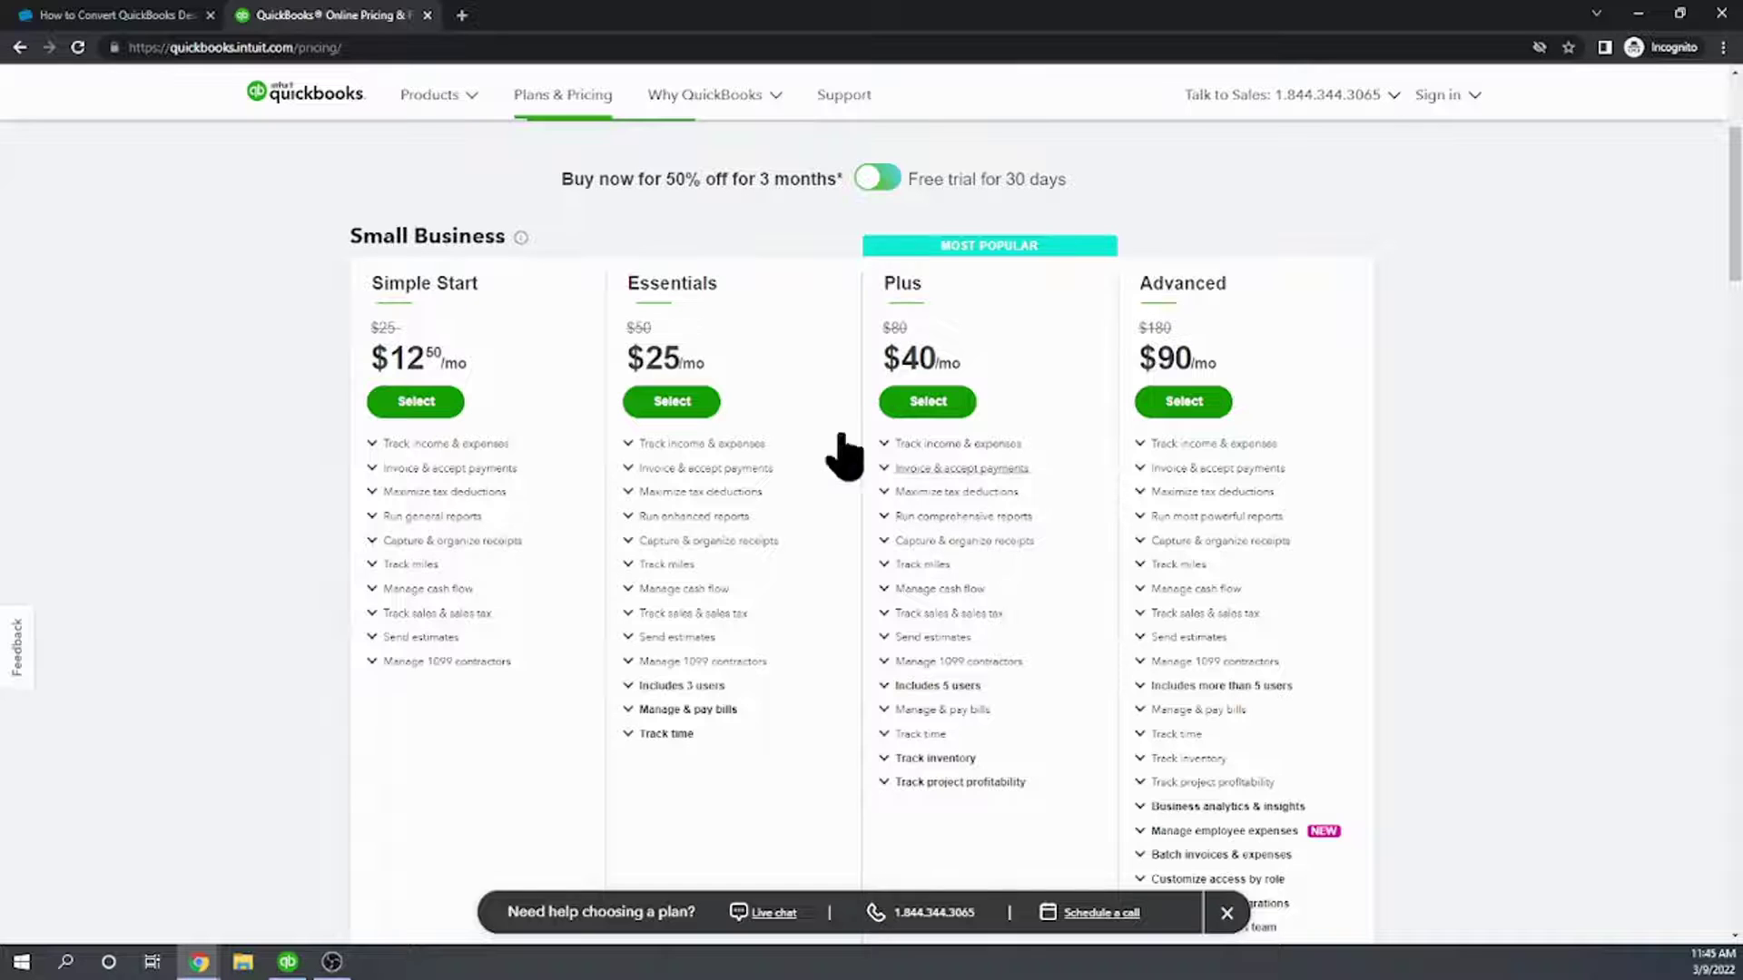
# Open and close a blank tab, then minimize Chrome to reveal QuickBooks Desktop's Home page.
pyautogui.click(461, 14)
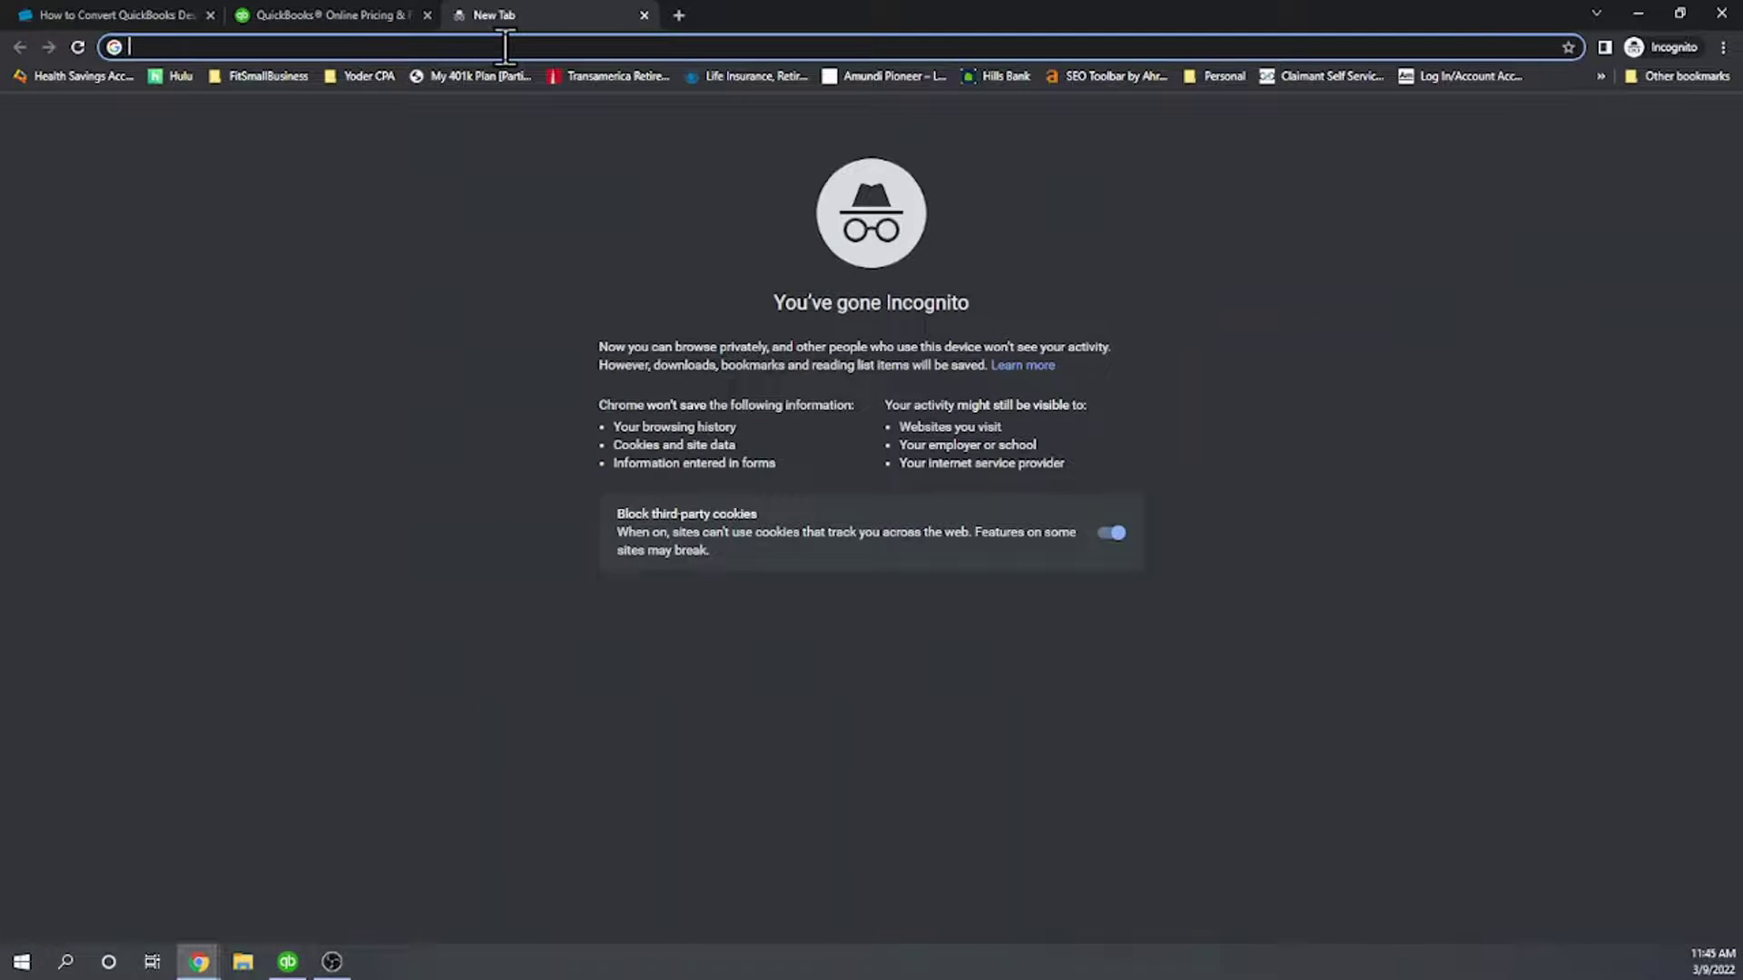
pyautogui.click(506, 47)
pyautogui.hotkey('ctrl', 'w')
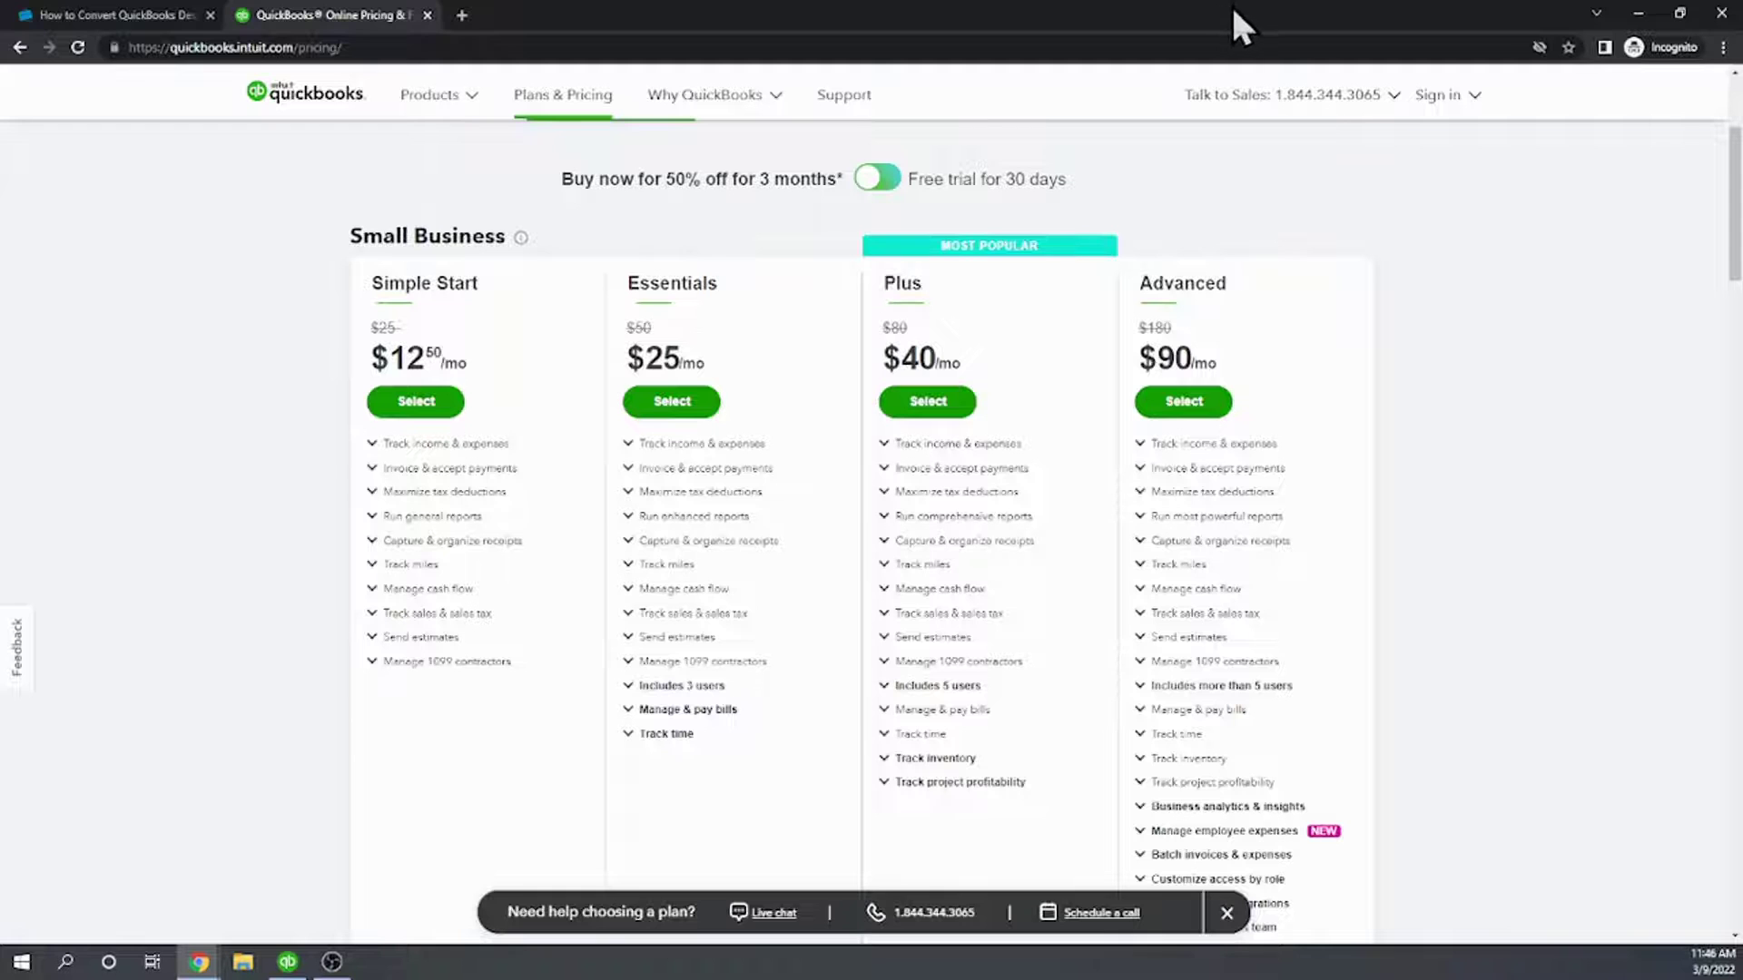
pyautogui.click(1638, 13)
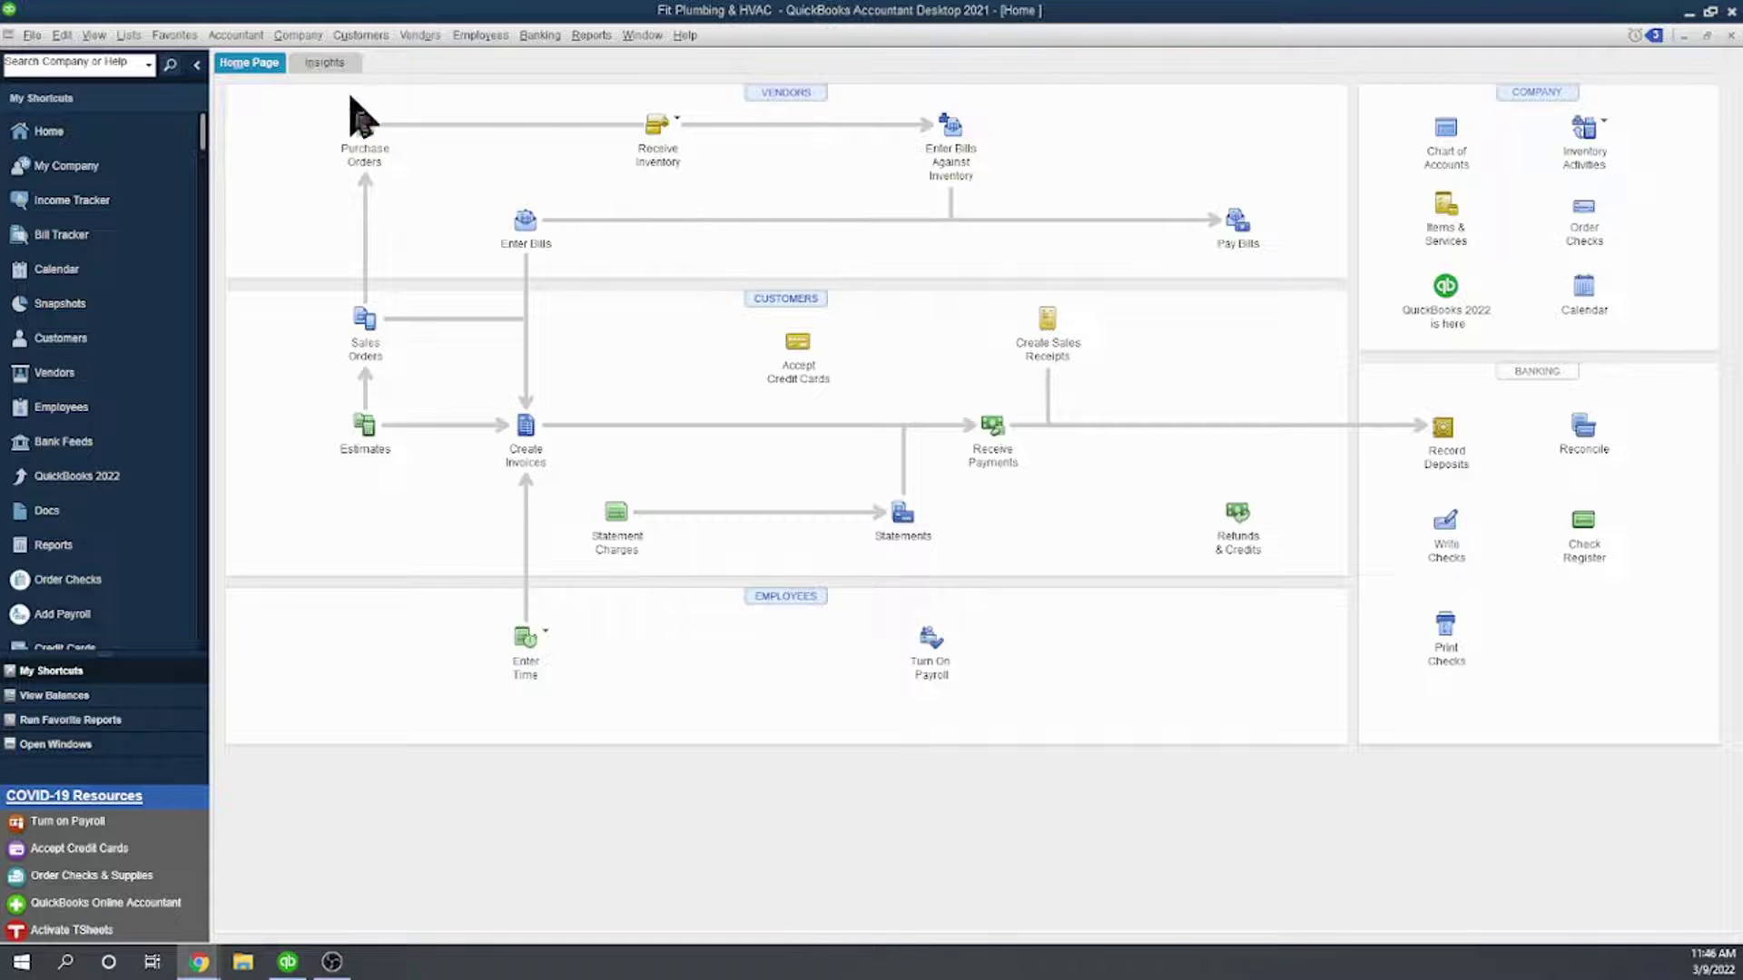
# Open the Company menu to find the export to QuickBooks Online command.
pyautogui.click(302, 38)
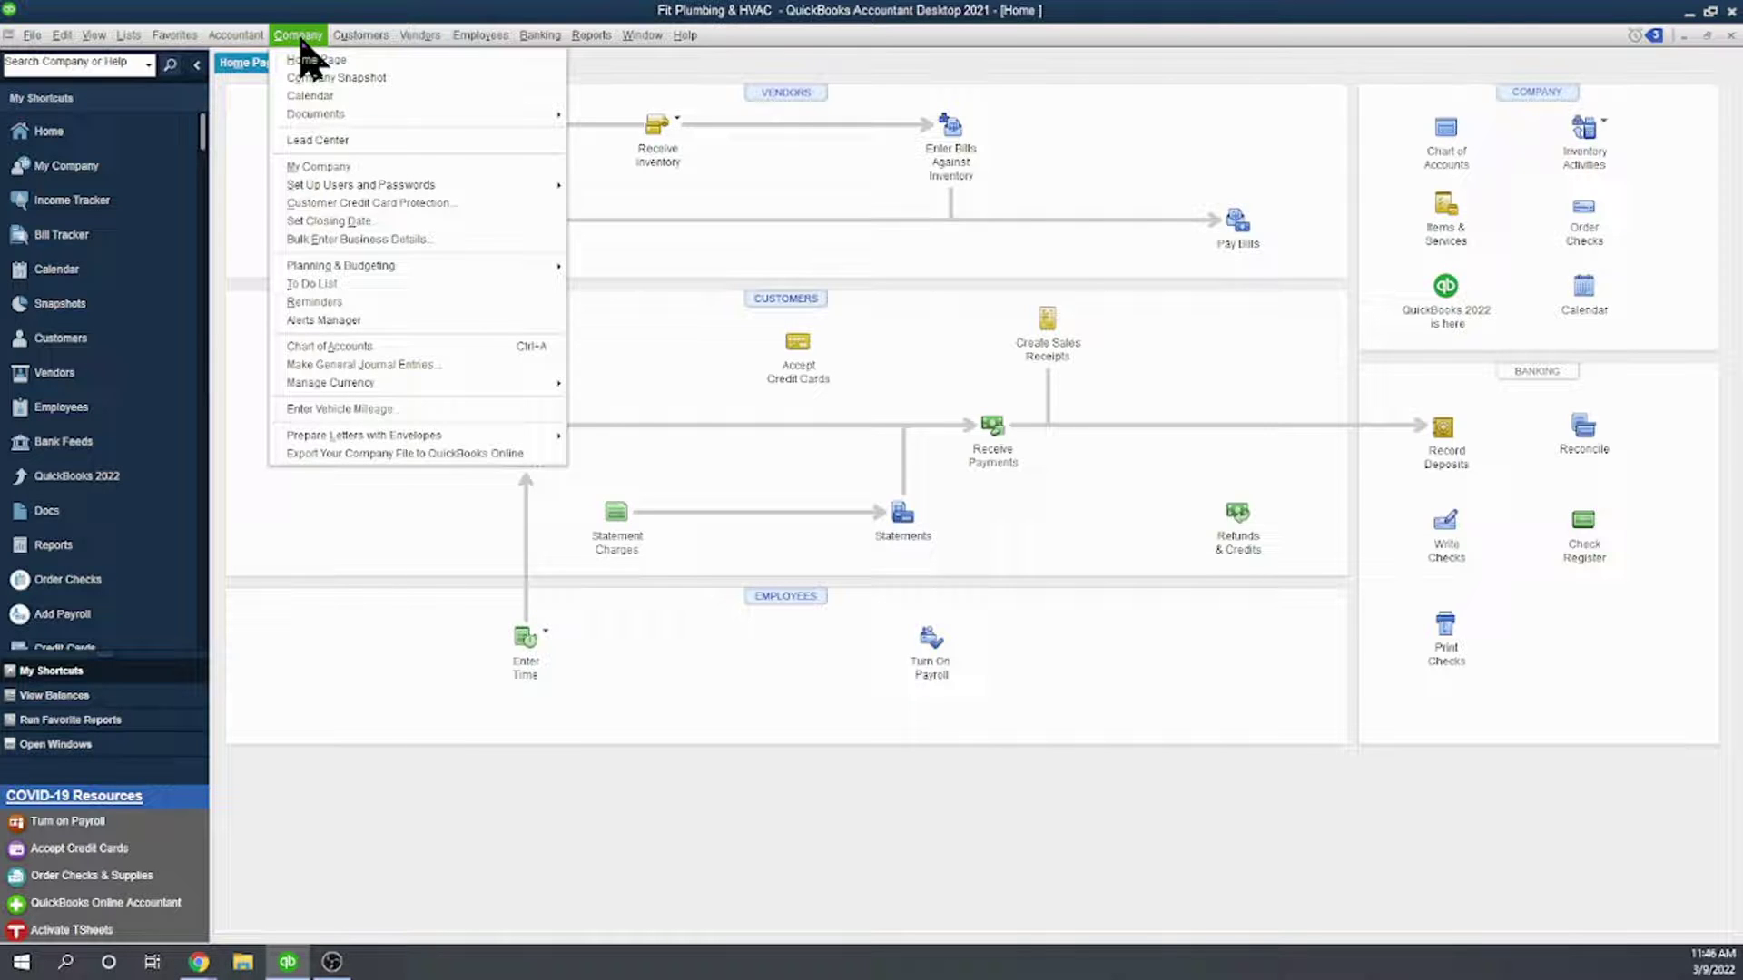
# Choose Export Your Company File to QuickBooks Online to launch the wizard.
pyautogui.click(374, 454)
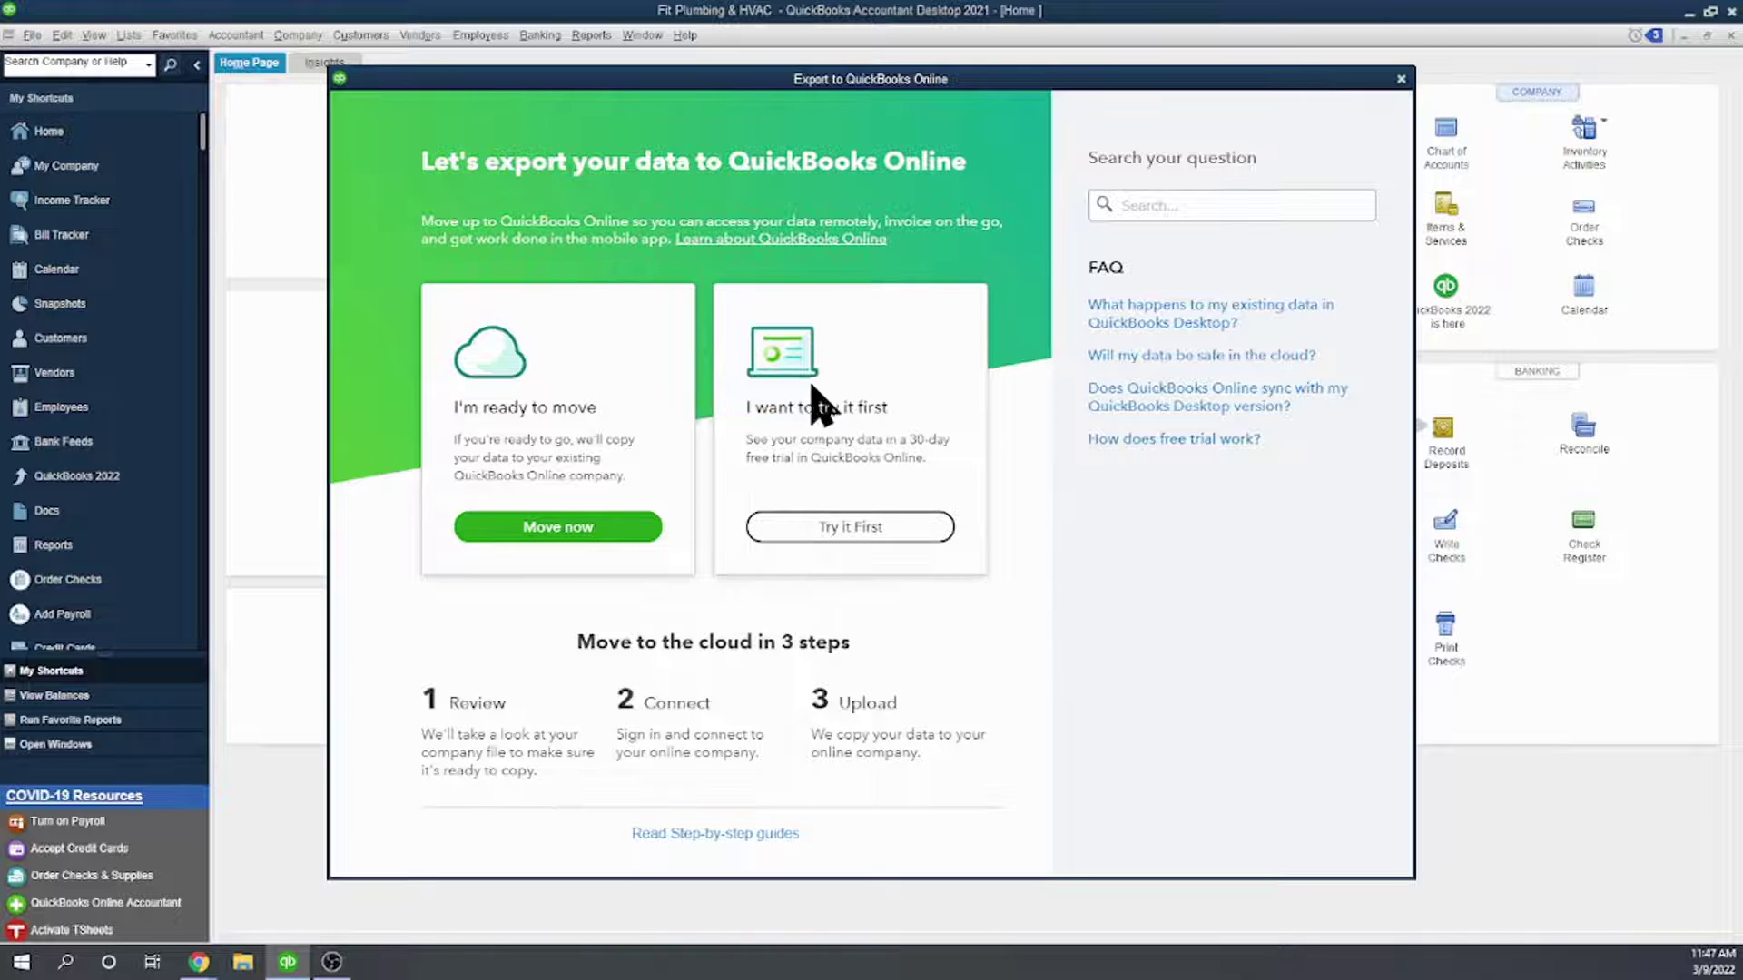
# Select Move now, then choose 'No, don't move inventory'.
pyautogui.click(552, 540)
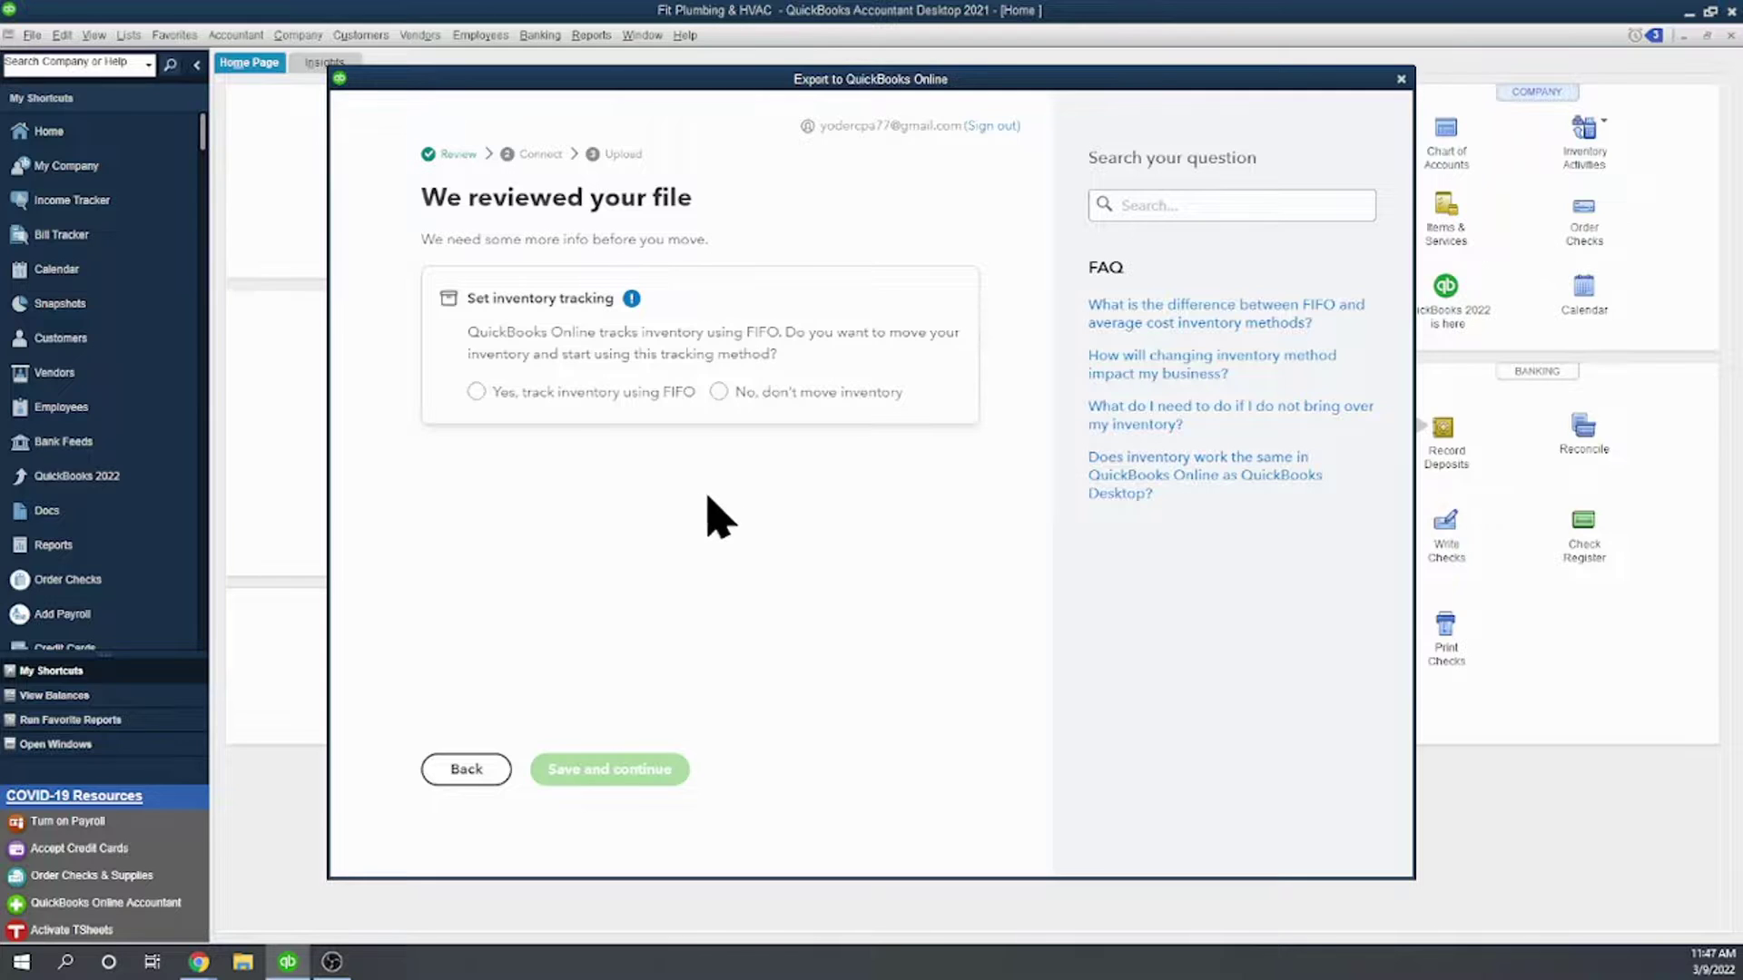
pyautogui.click(719, 393)
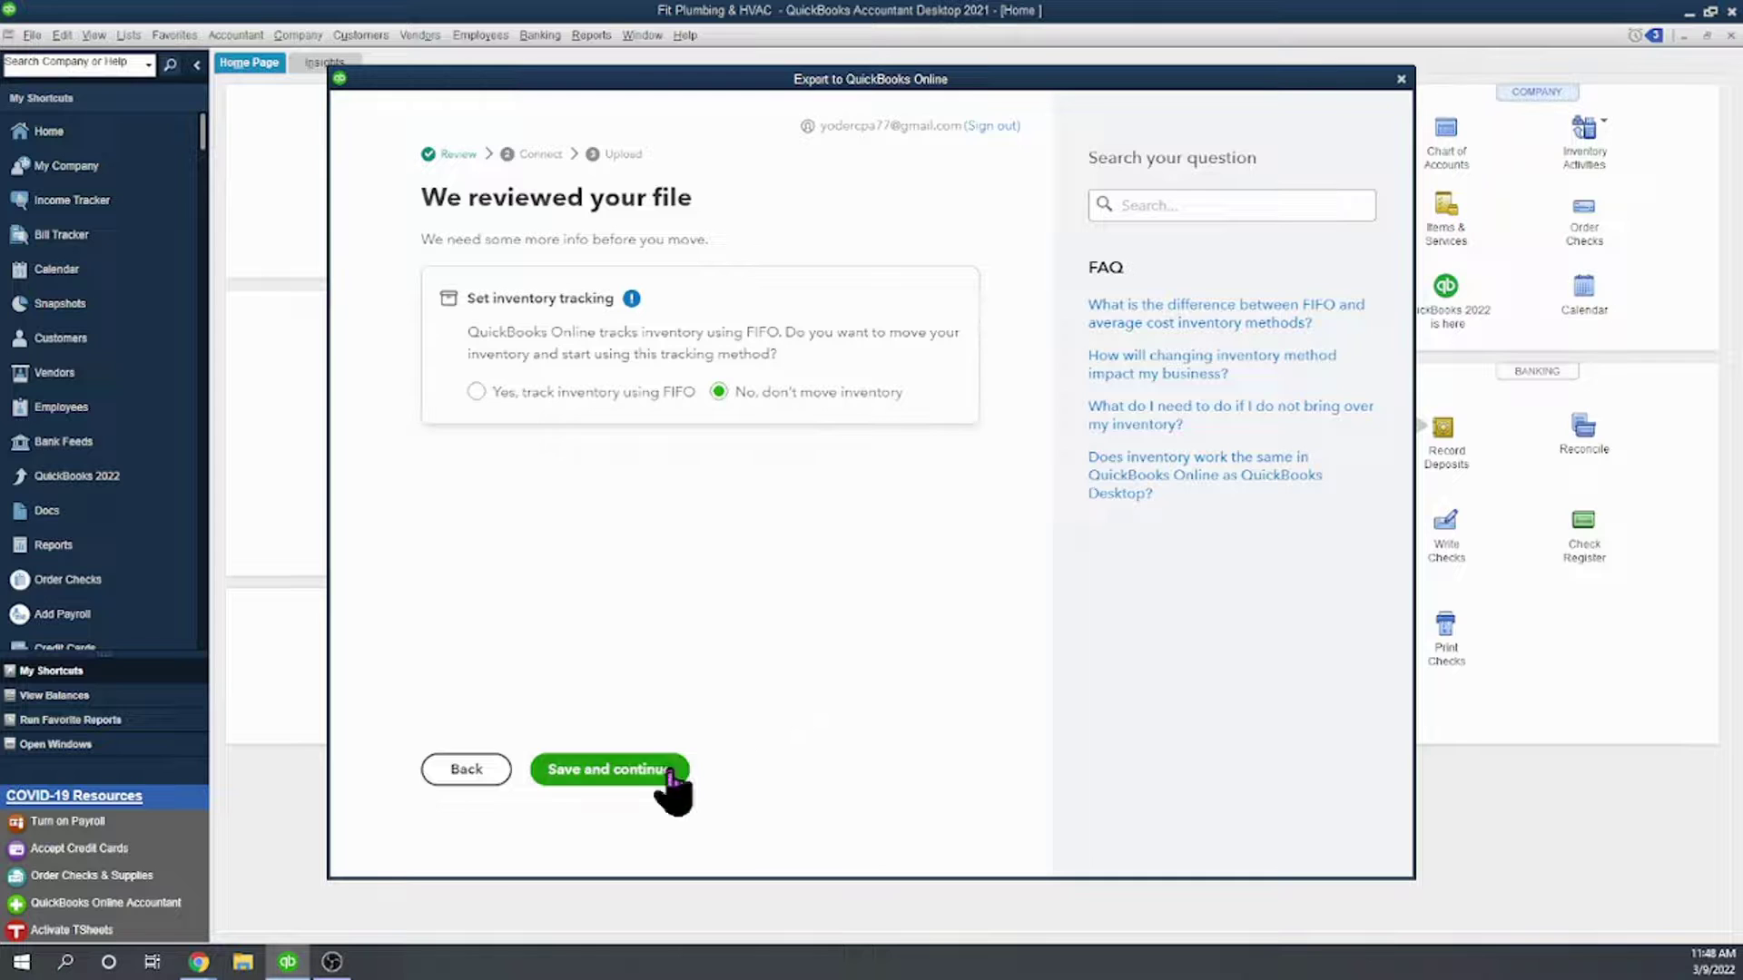
# Save the inventory choice and pick 'Create a new company' as the destination.
pyautogui.click(619, 779)
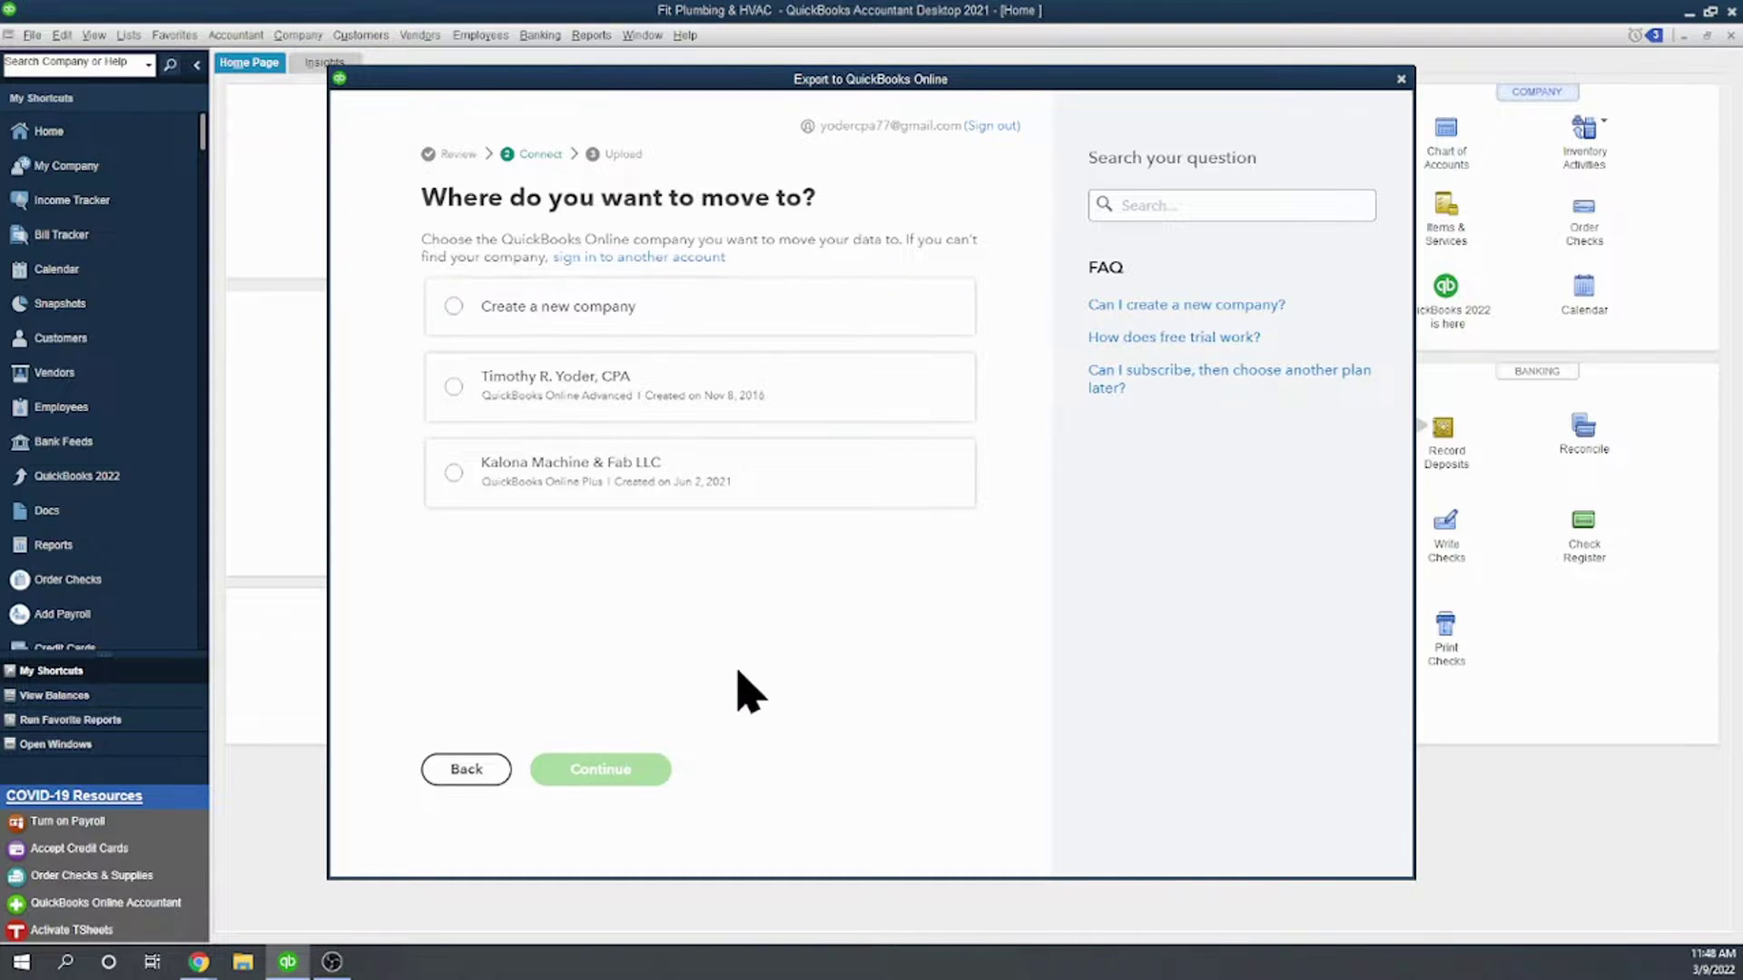
pyautogui.click(453, 306)
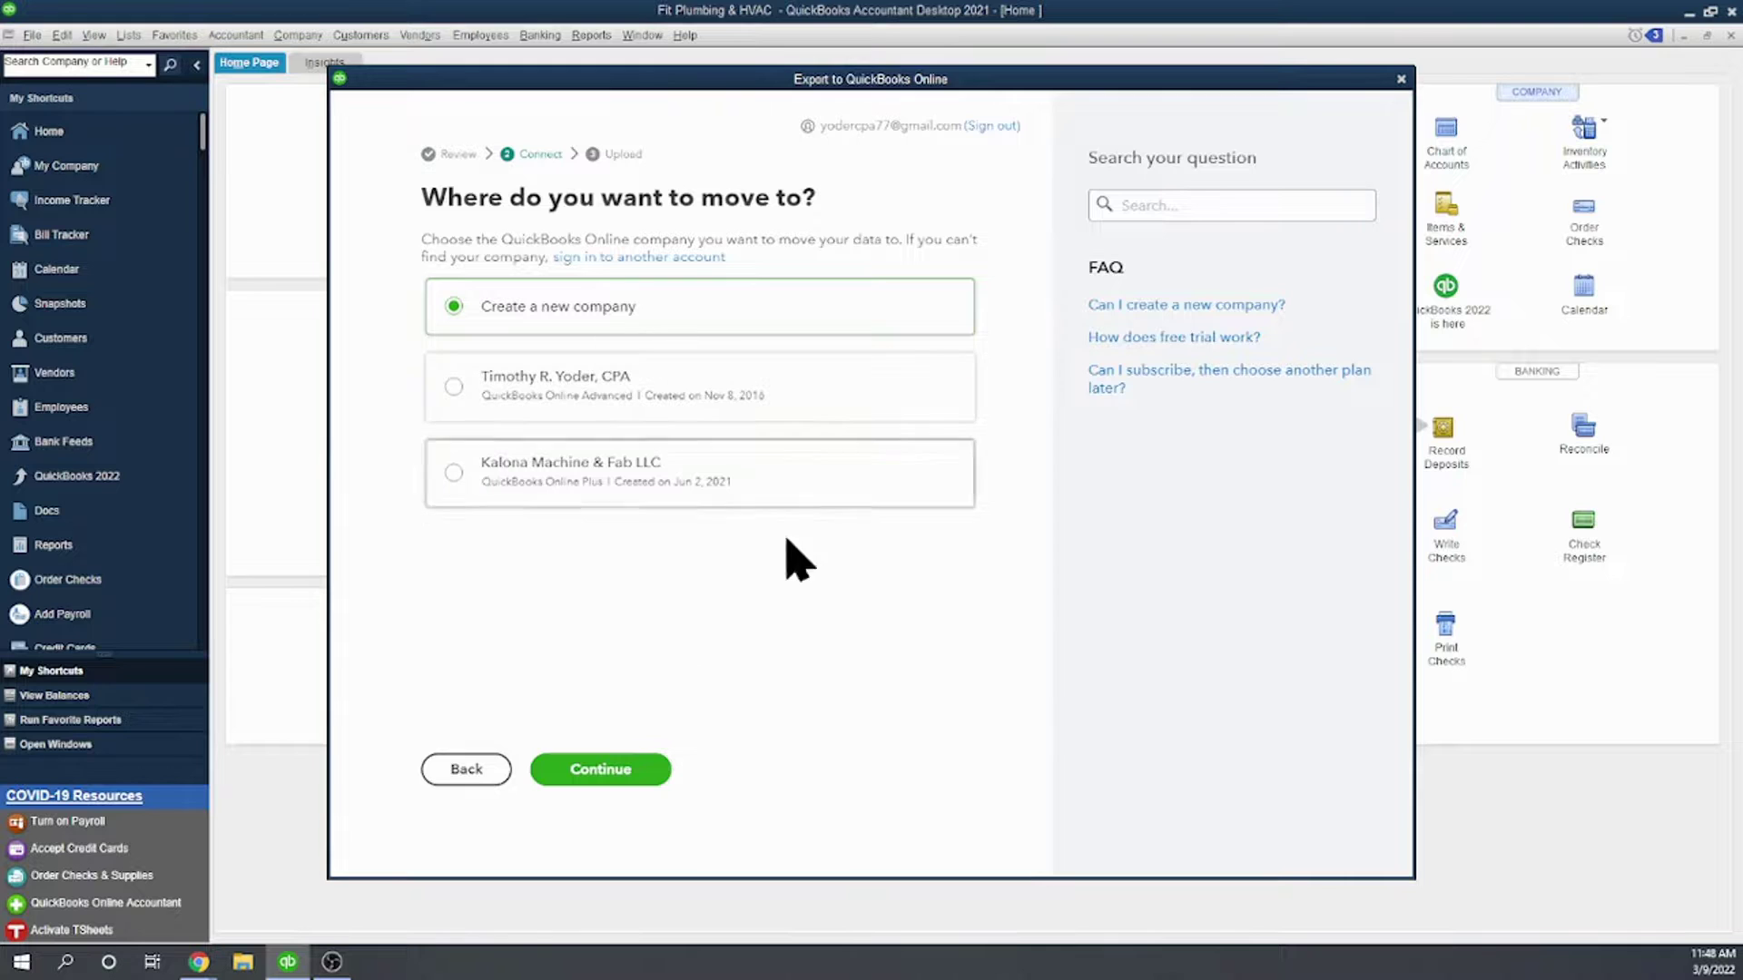
# Continue to the new Advanced-plan company page for Fit Plumbing & HVAC, then switch to Chrome.
pyautogui.click(607, 771)
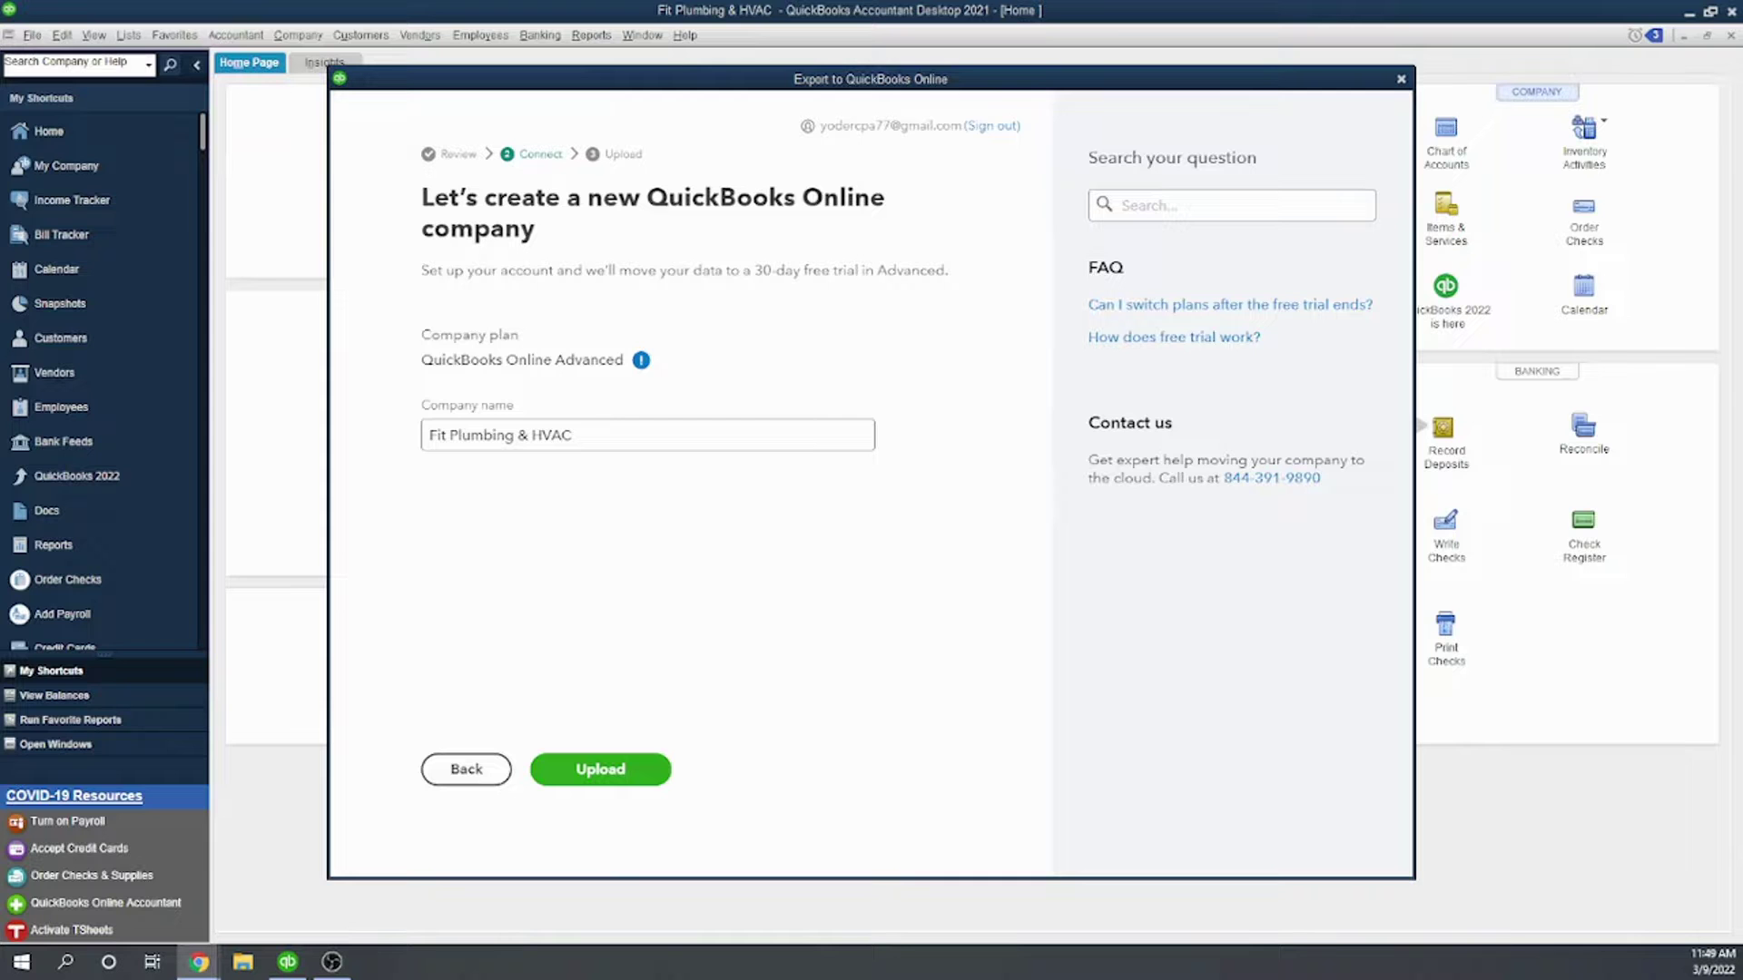
pyautogui.hotkey('alt', 'Tab')
# Maximize the Fit Small Business article and scroll to step 7, Copy Data File, and its email example.
pyautogui.moveTo(657, 188); pyautogui.dragTo(734, 140)
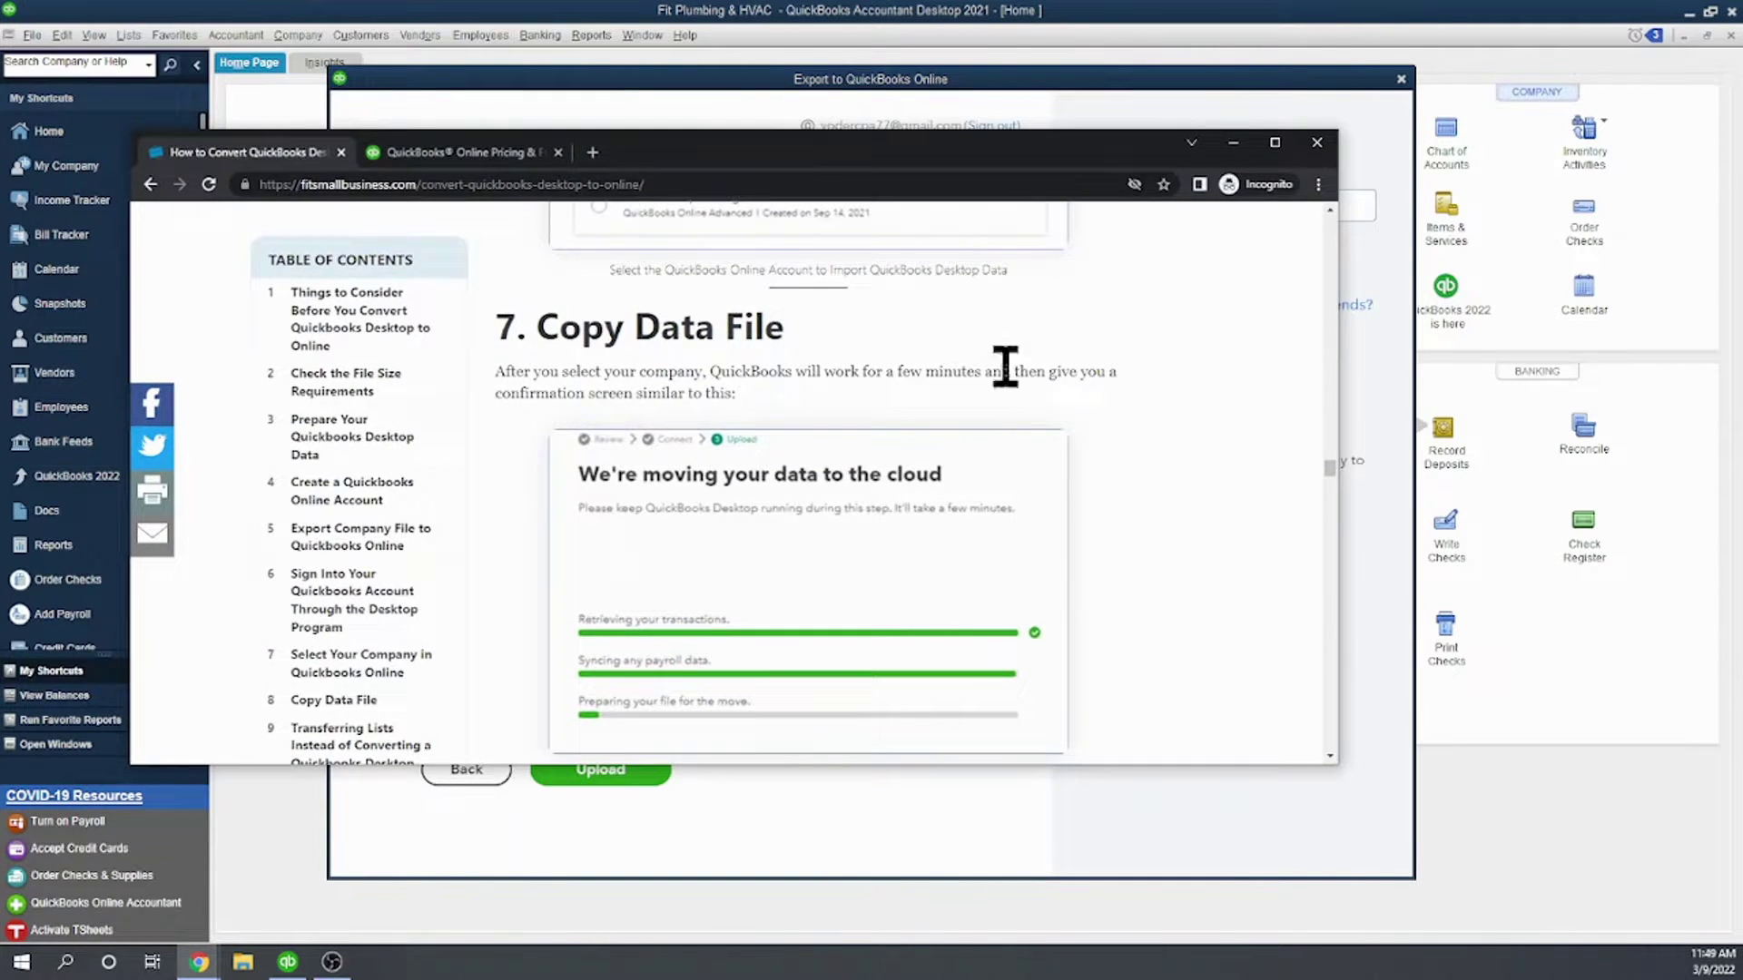
pyautogui.click(1275, 143)
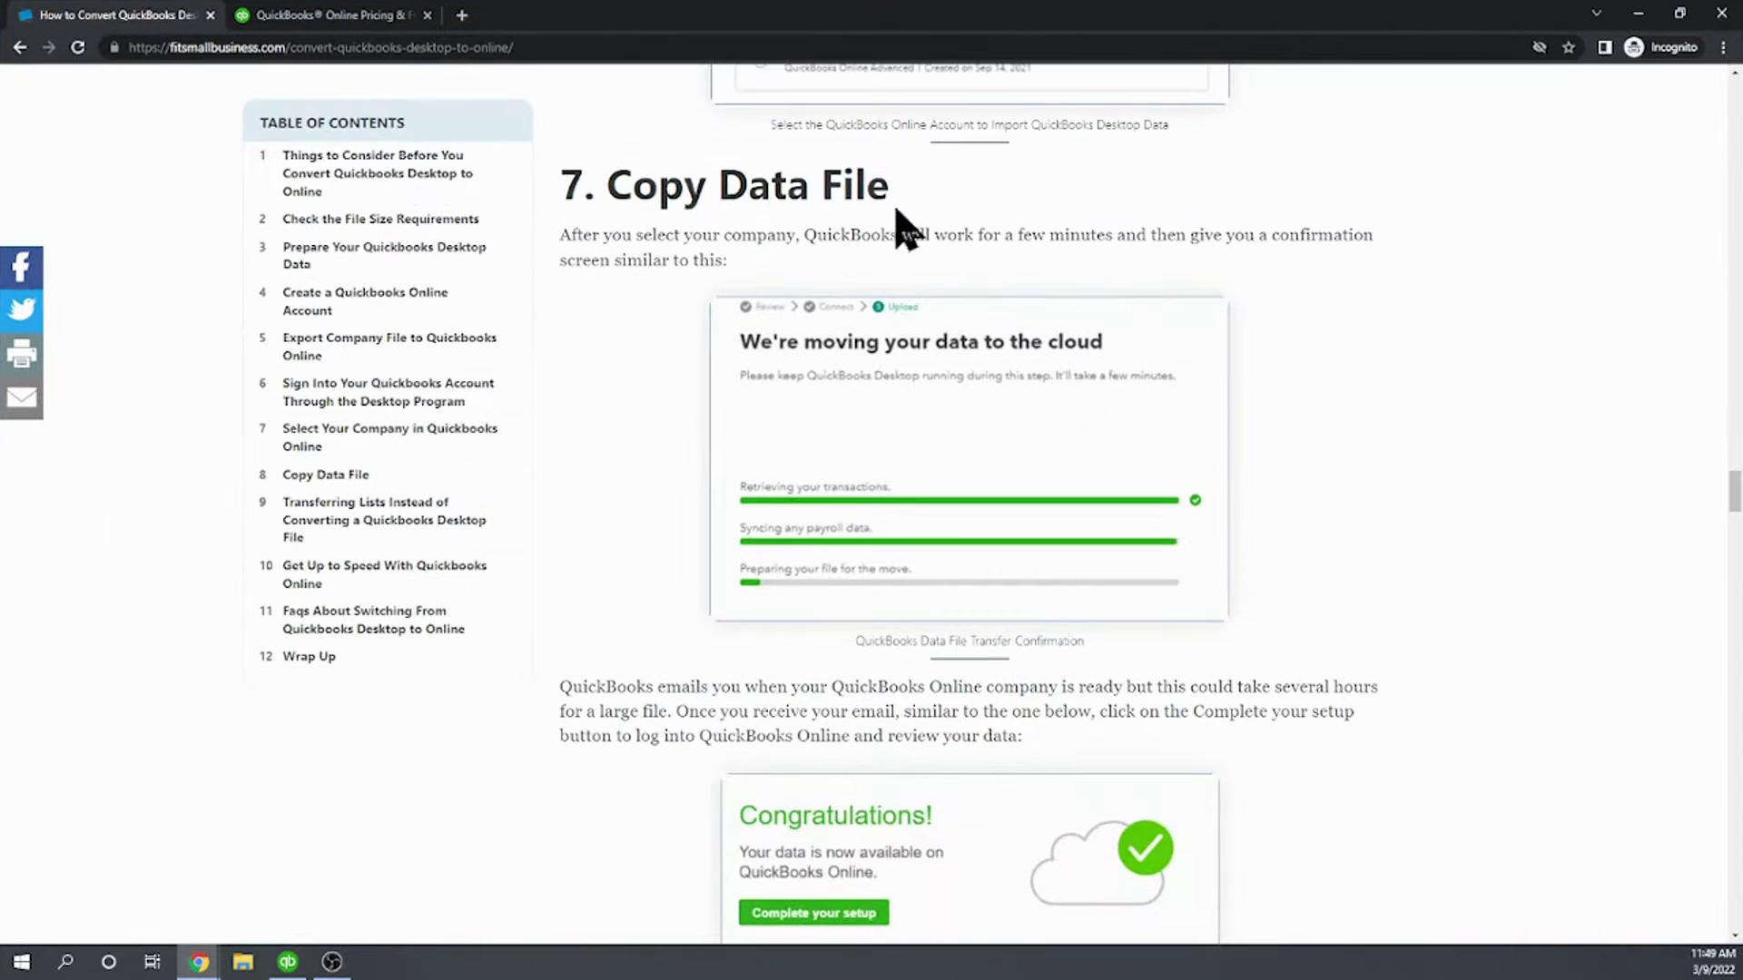
pyautogui.scroll(-1, 1217, 558)
pyautogui.scroll(-2, 1217, 559)
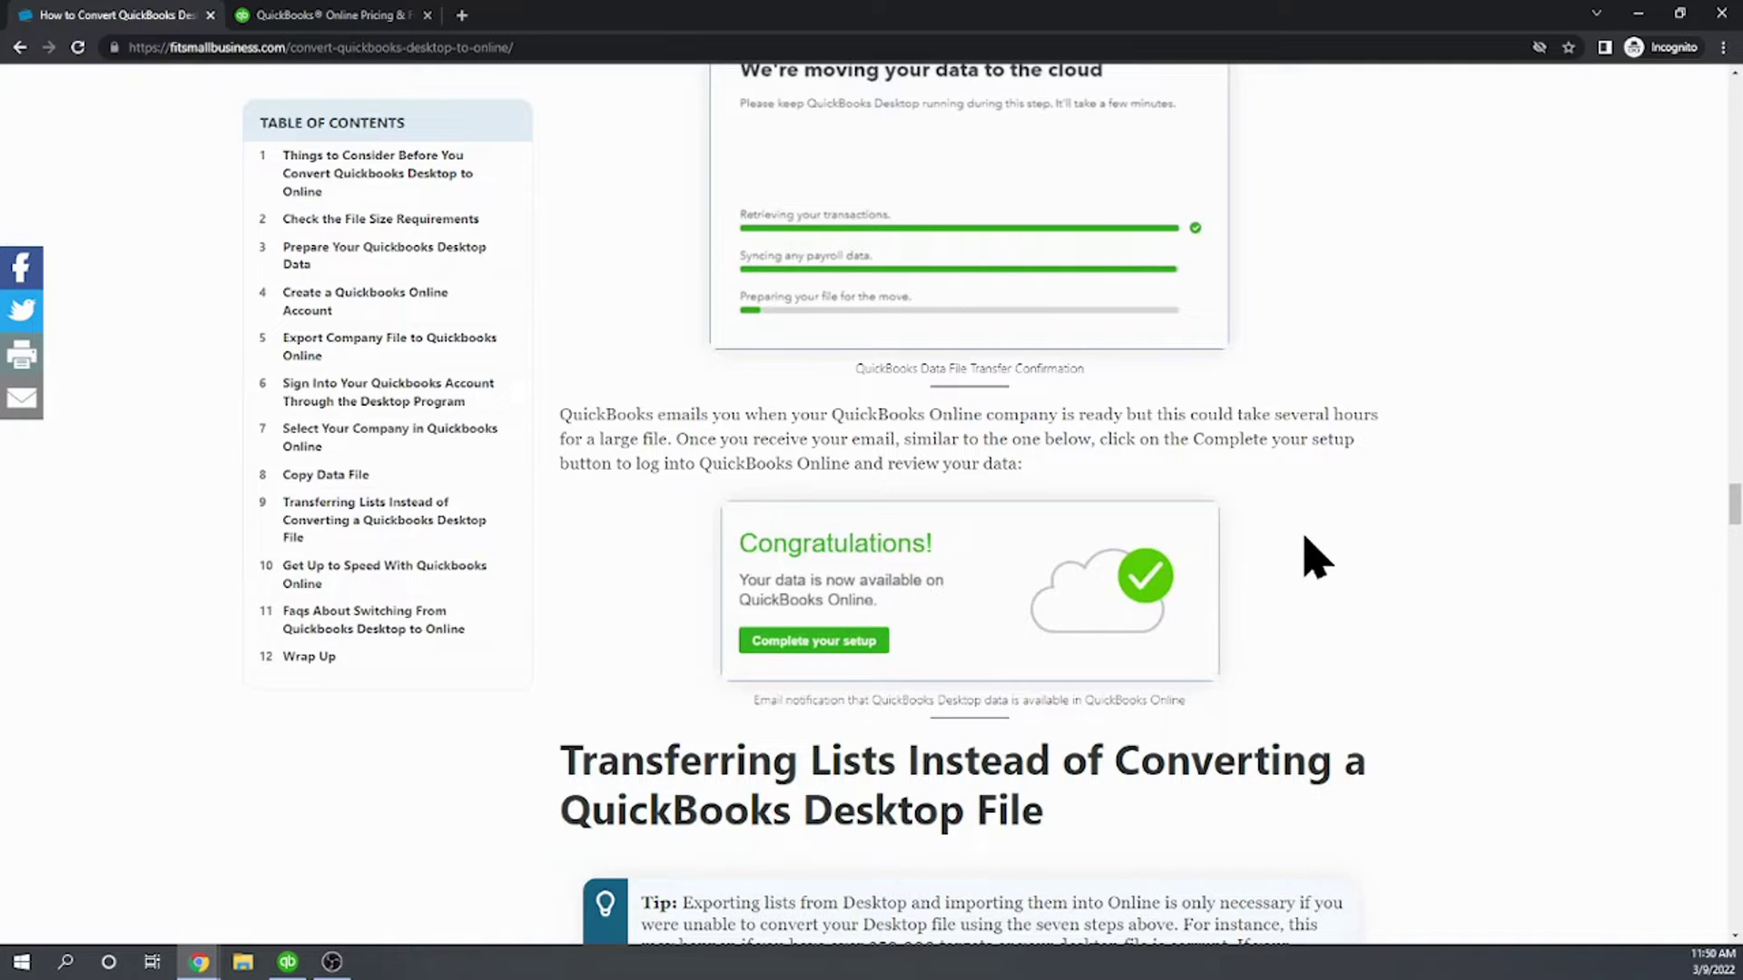
# Scroll the Fit Small Business article past Transferring Lists, then back up to Verify Your Identity.
pyautogui.scroll(-3, 1308, 545)
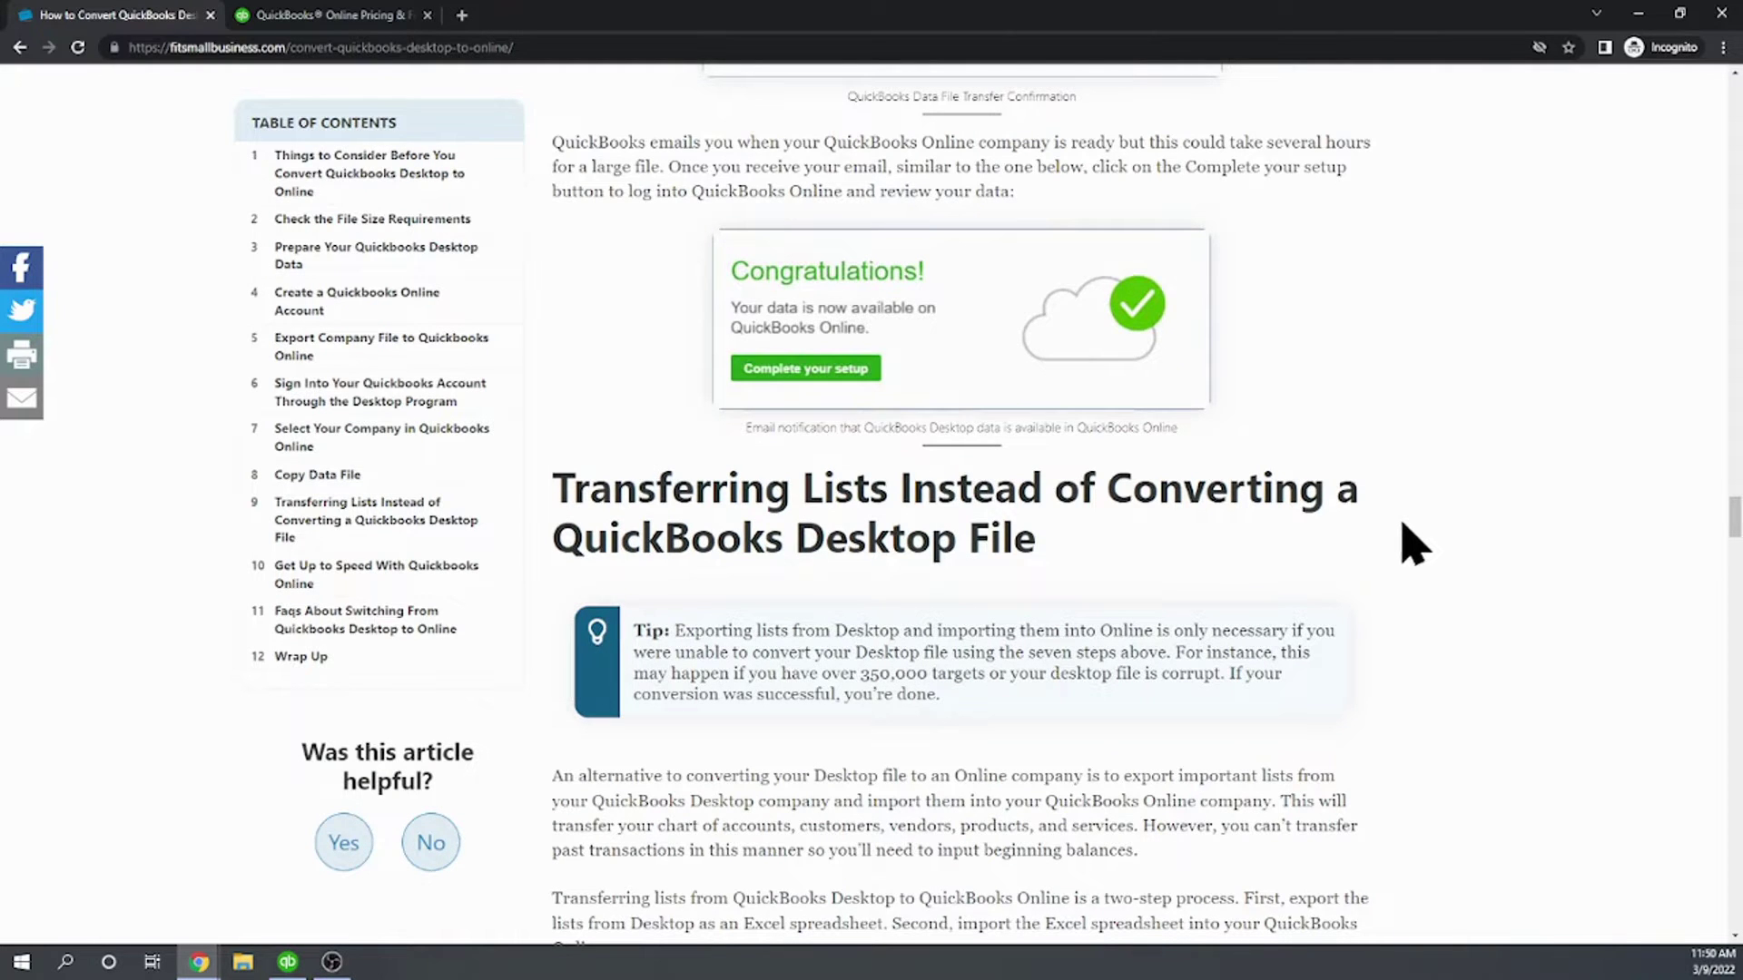
pyautogui.scroll(-3, 1413, 544)
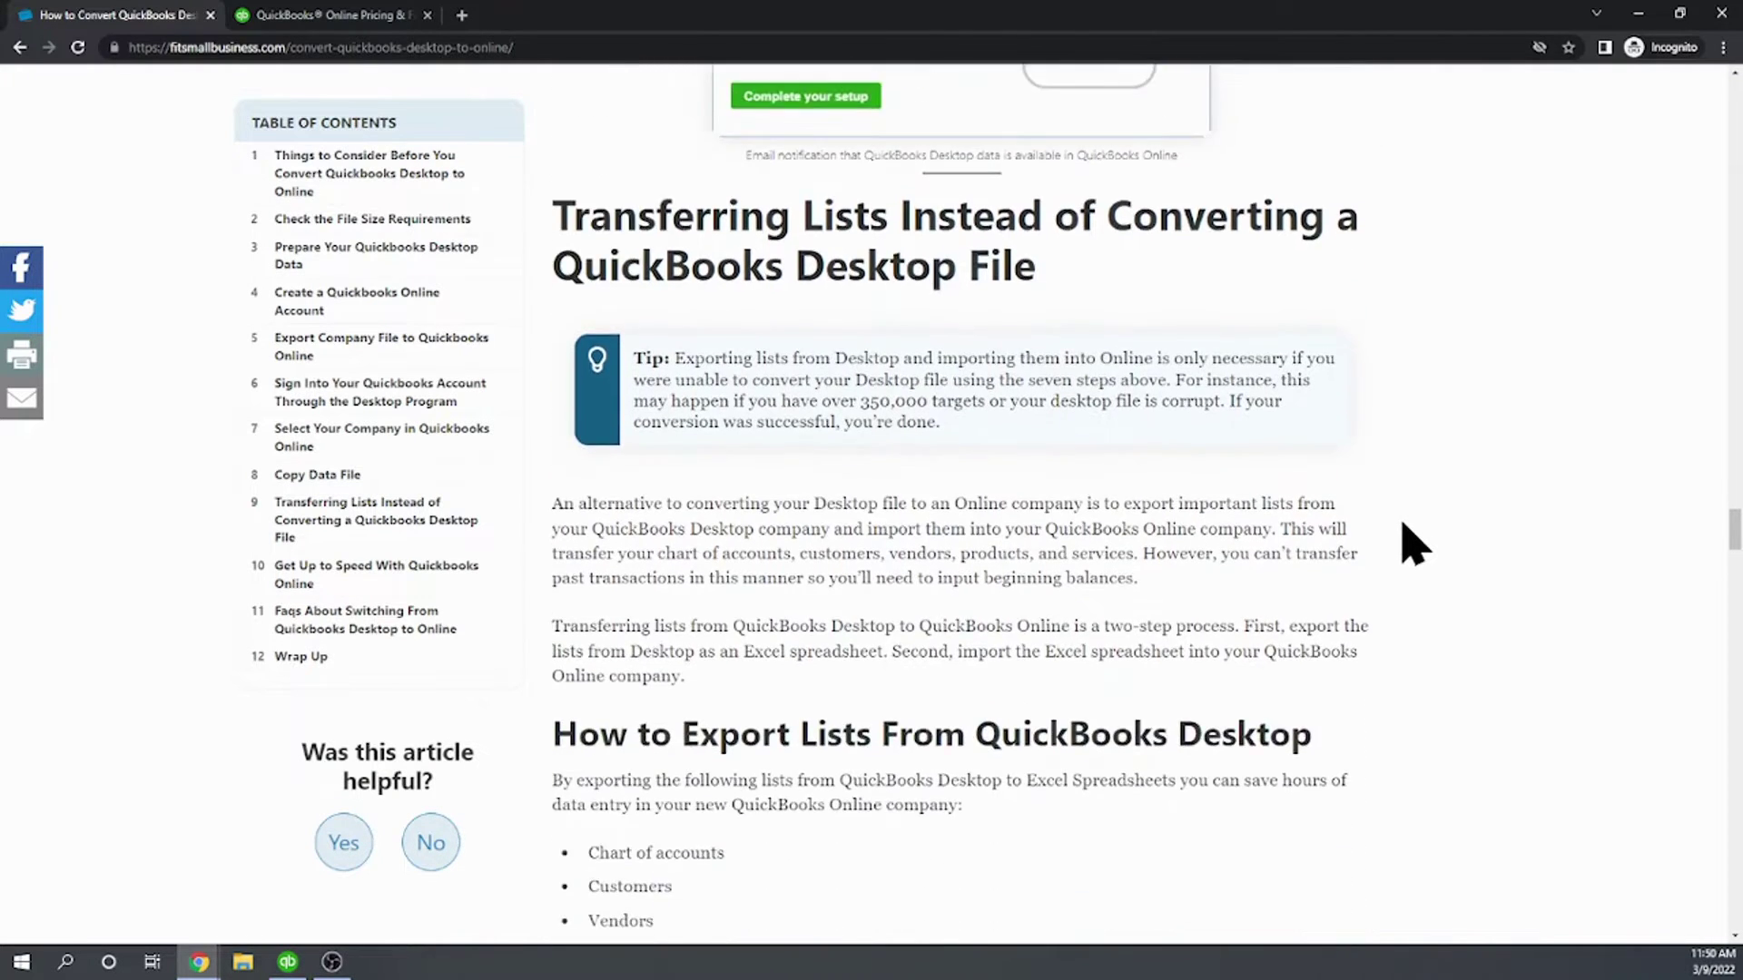
pyautogui.scroll(-4, 1413, 545)
pyautogui.scroll(-7, 1414, 544)
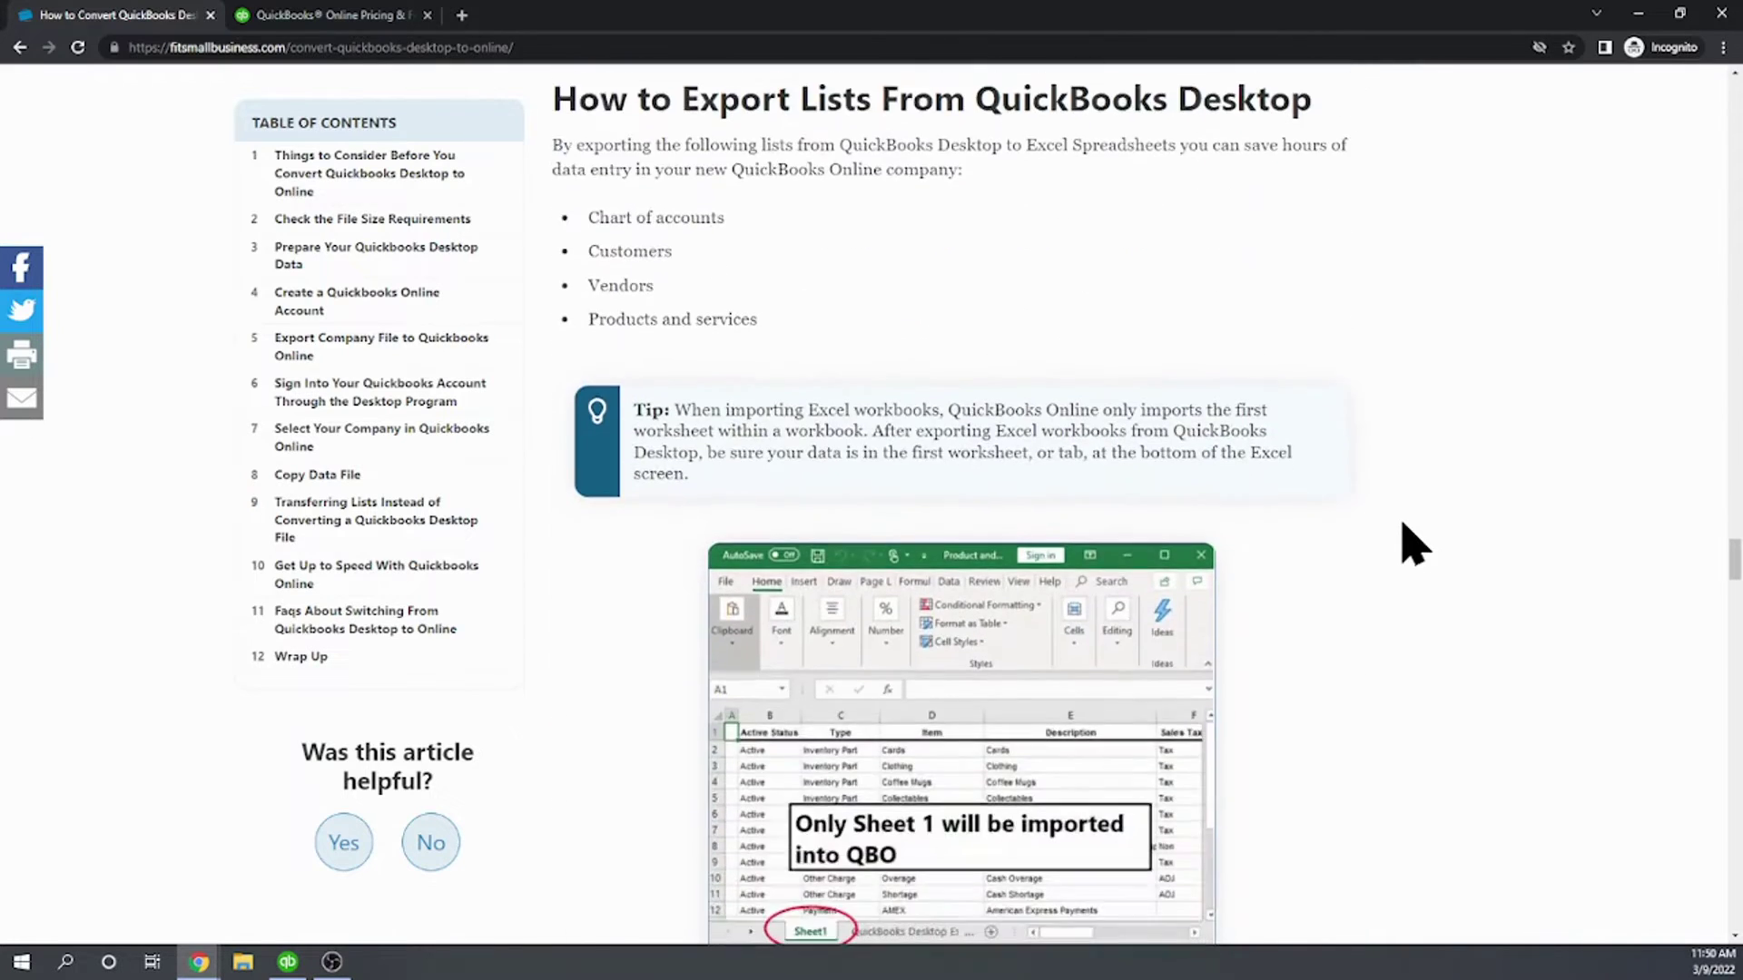
pyautogui.scroll(6, 1414, 545)
pyautogui.scroll(9, 1413, 545)
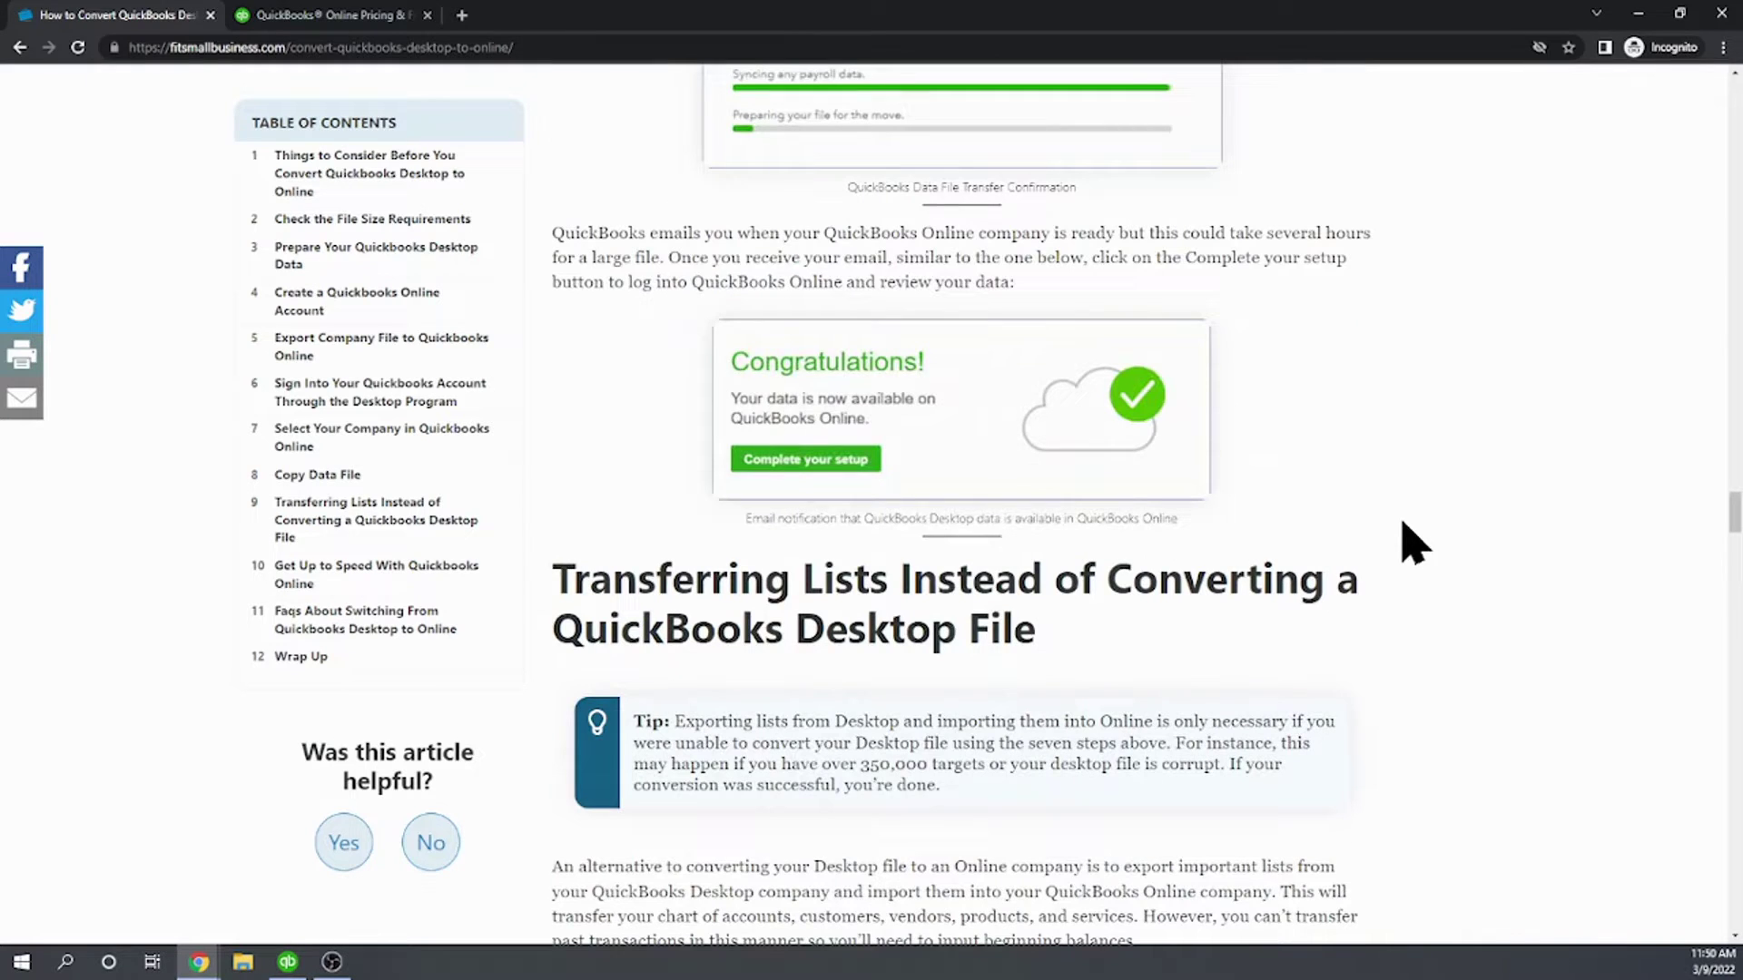
pyautogui.scroll(-2, 1414, 545)
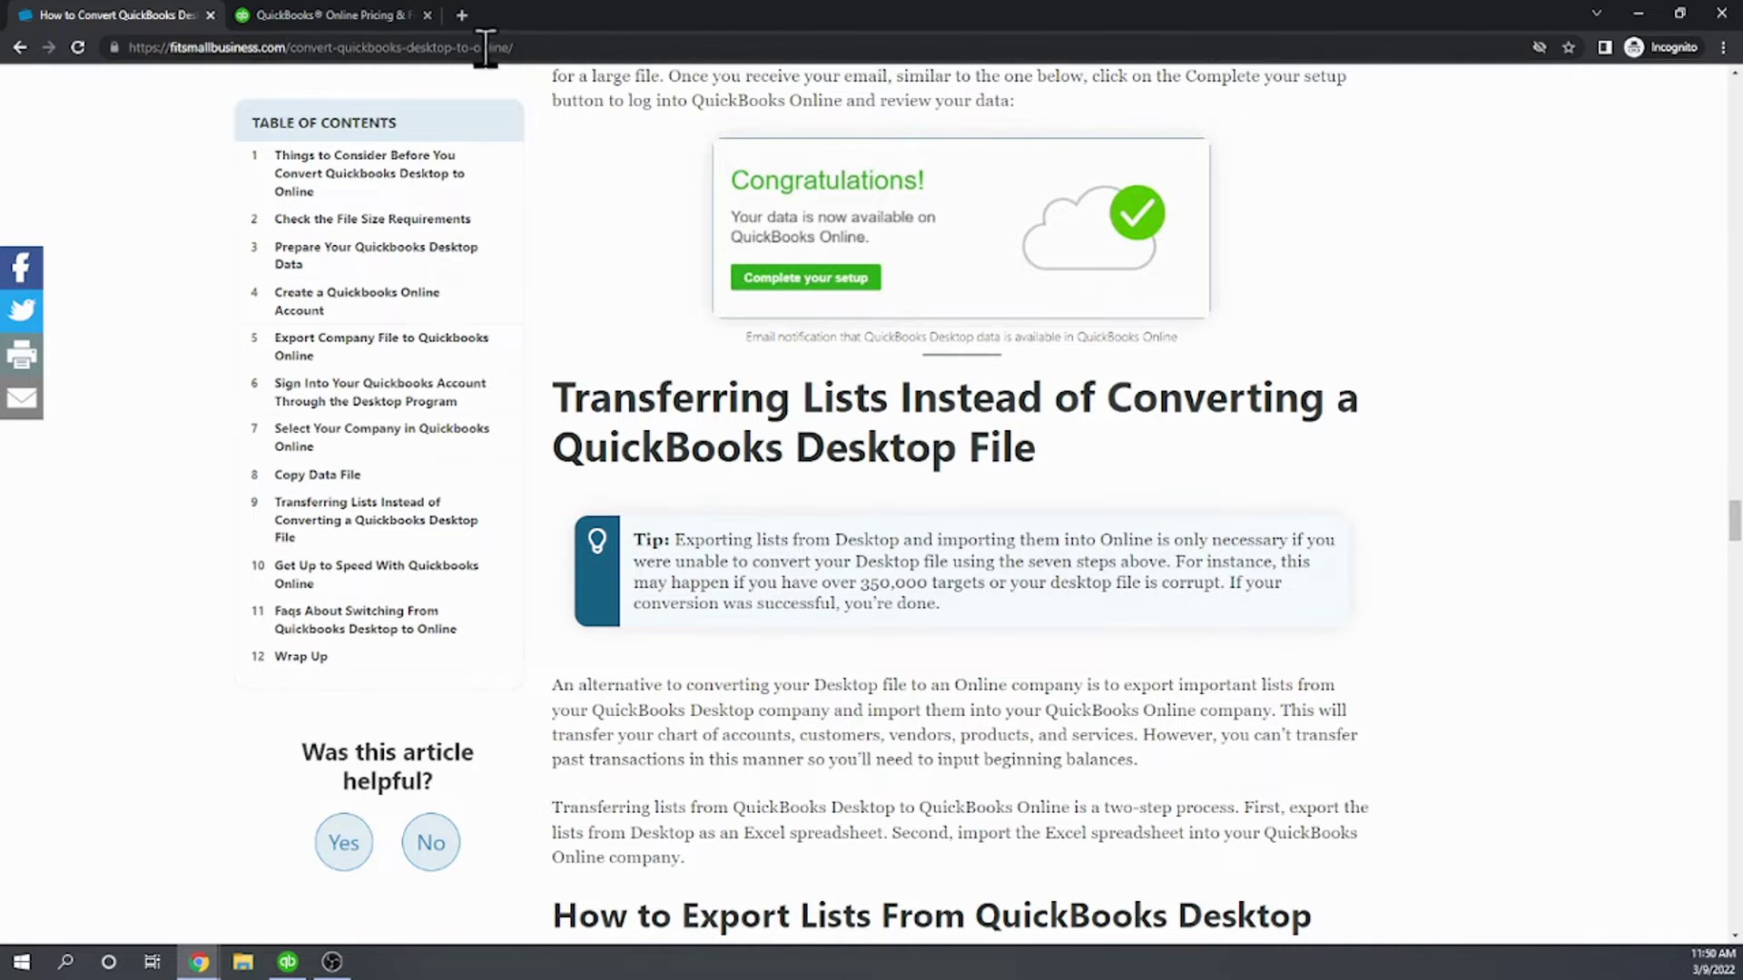
pyautogui.scroll(-4, 1019, 654)
pyautogui.scroll(-4, 1087, 604)
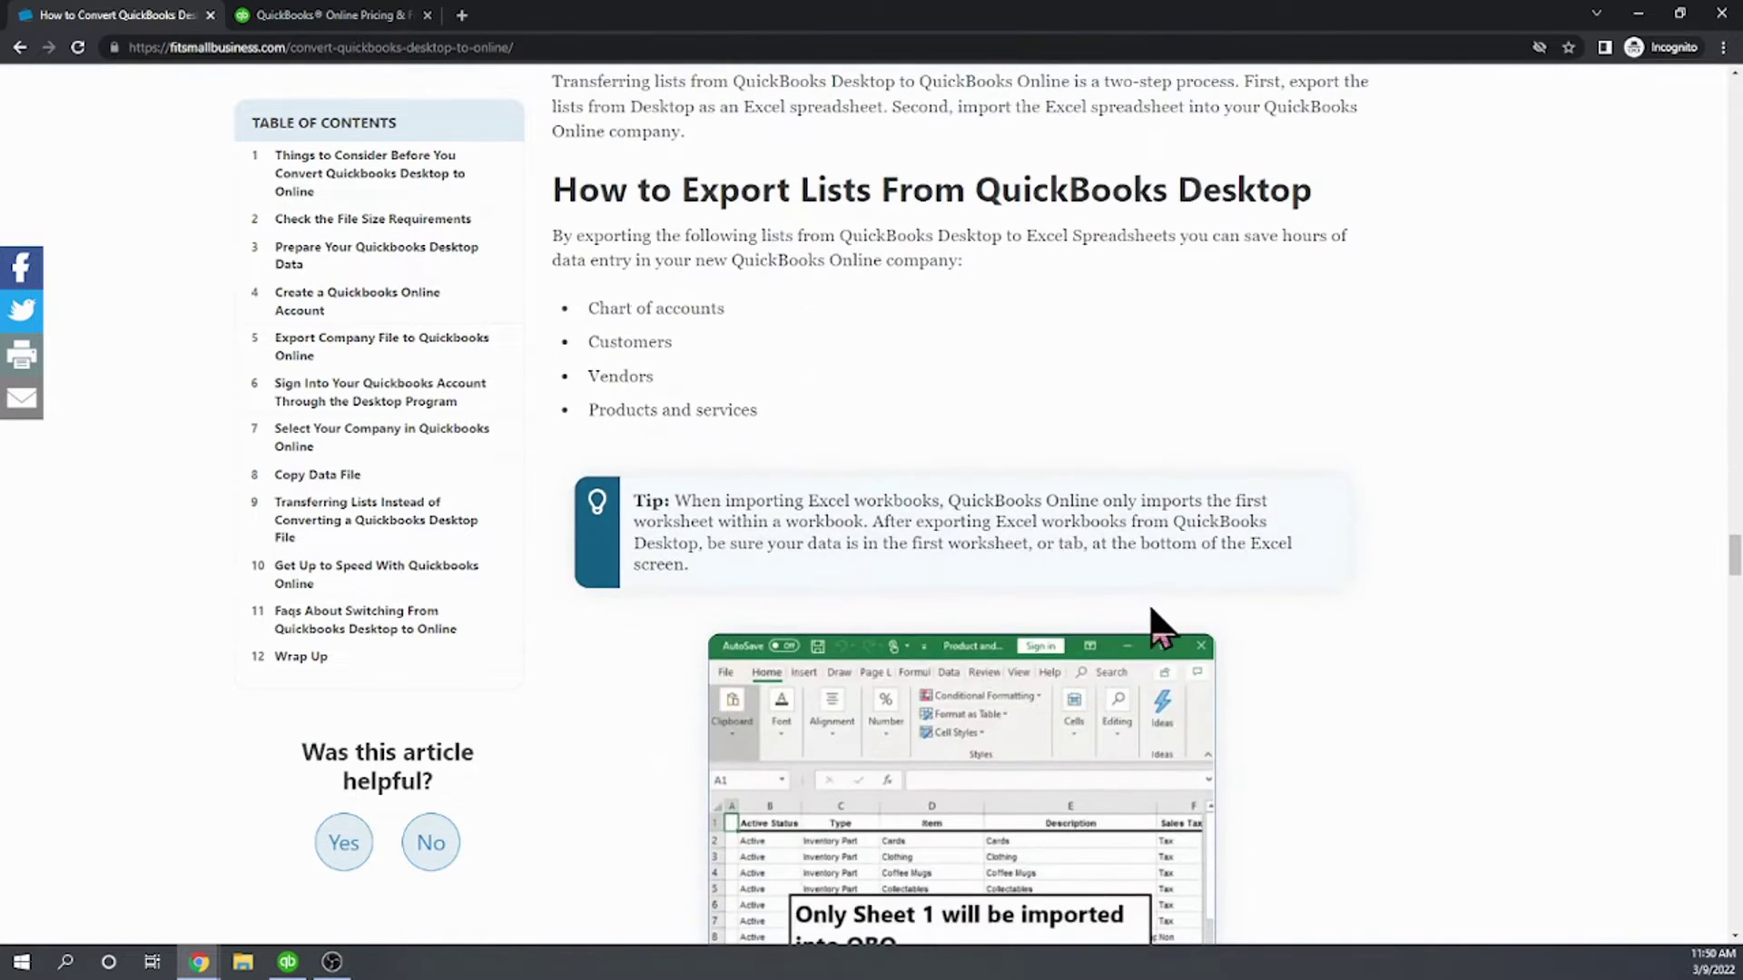
pyautogui.scroll(12, 1226, 626)
pyautogui.scroll(10, 1298, 647)
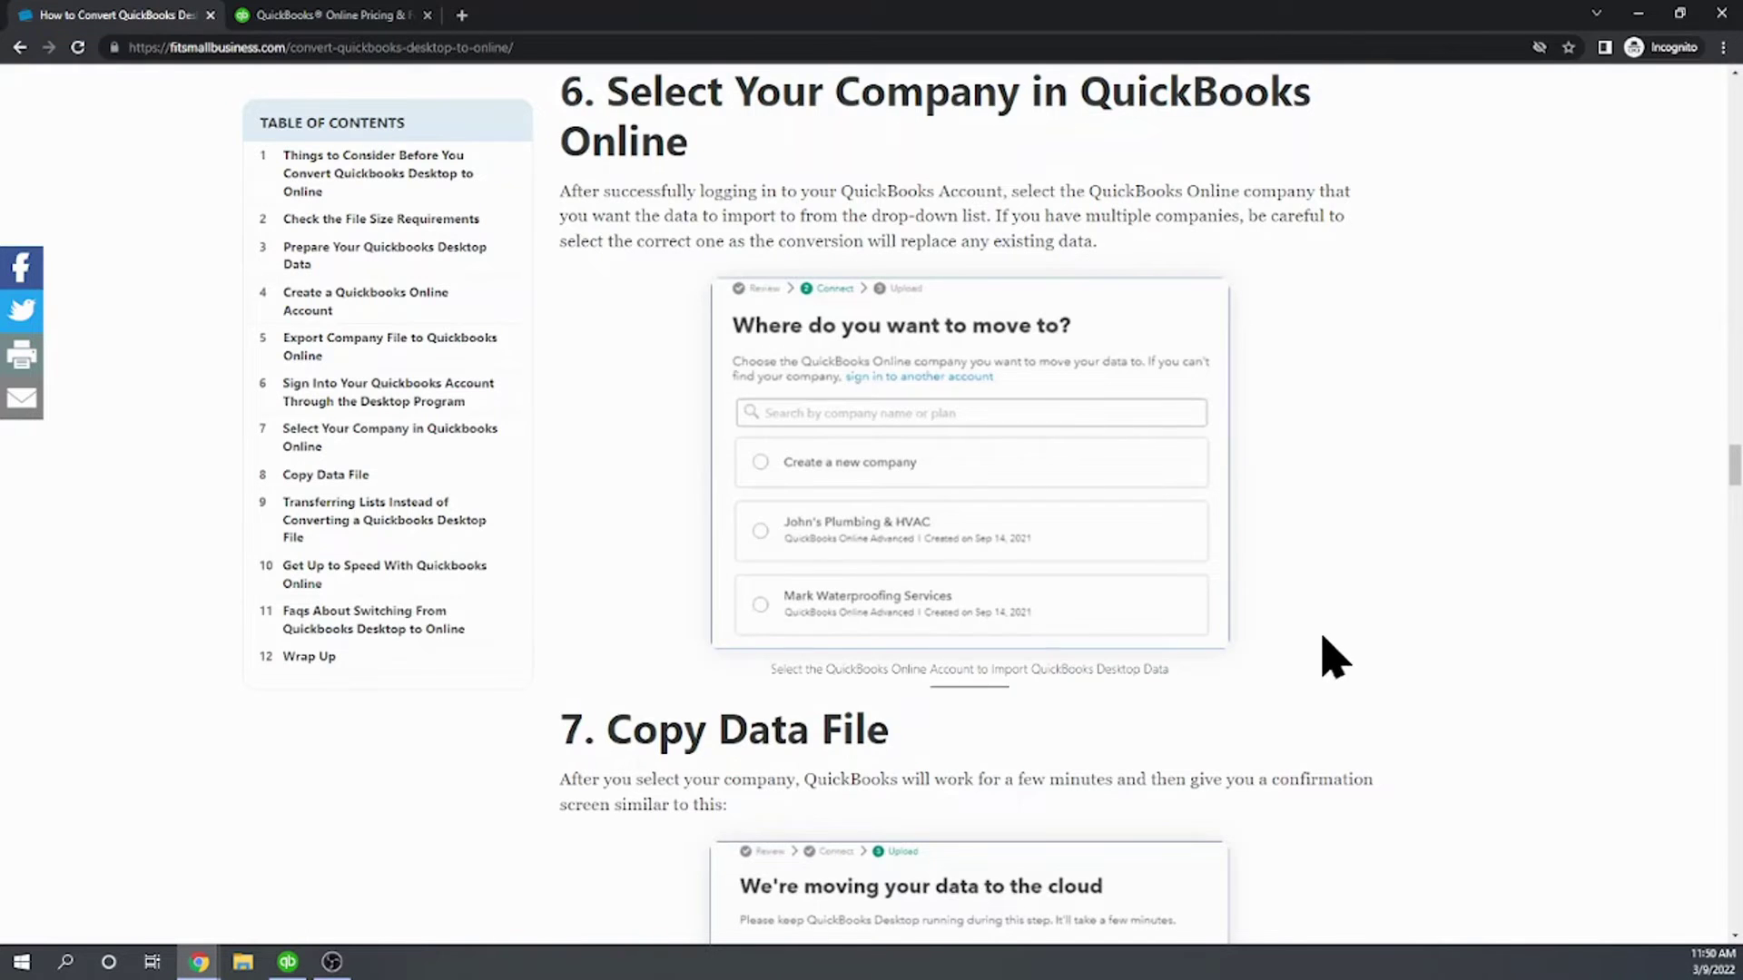
pyautogui.scroll(7, 1325, 655)
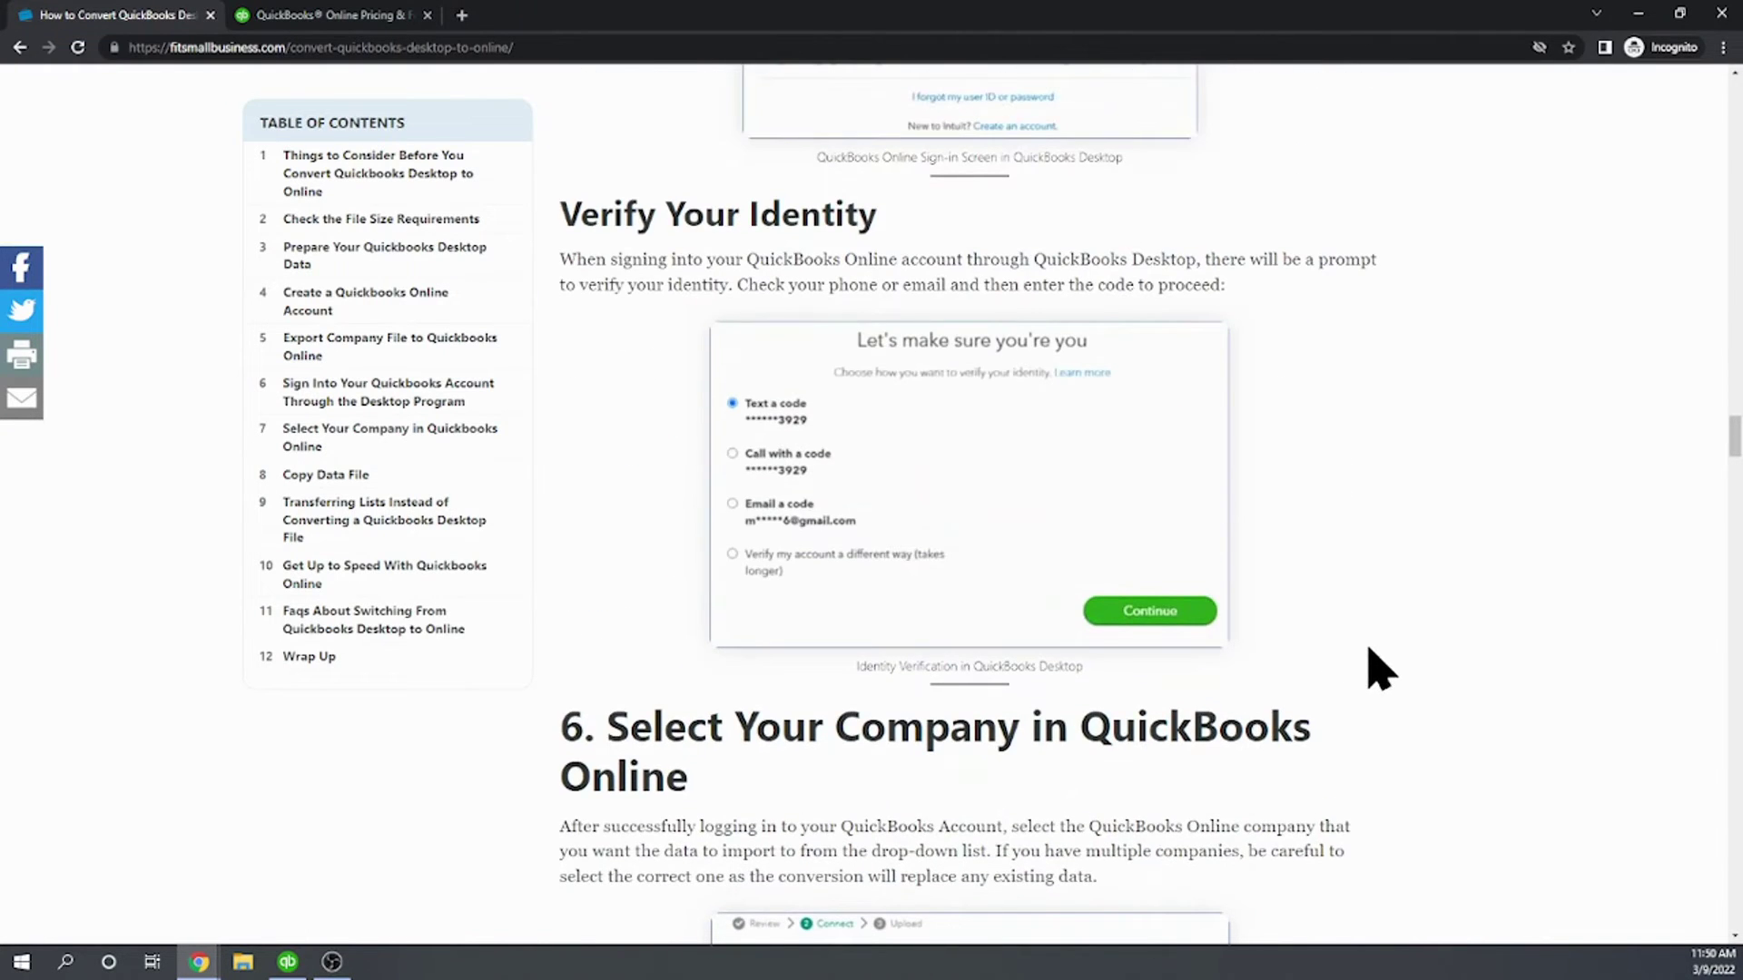